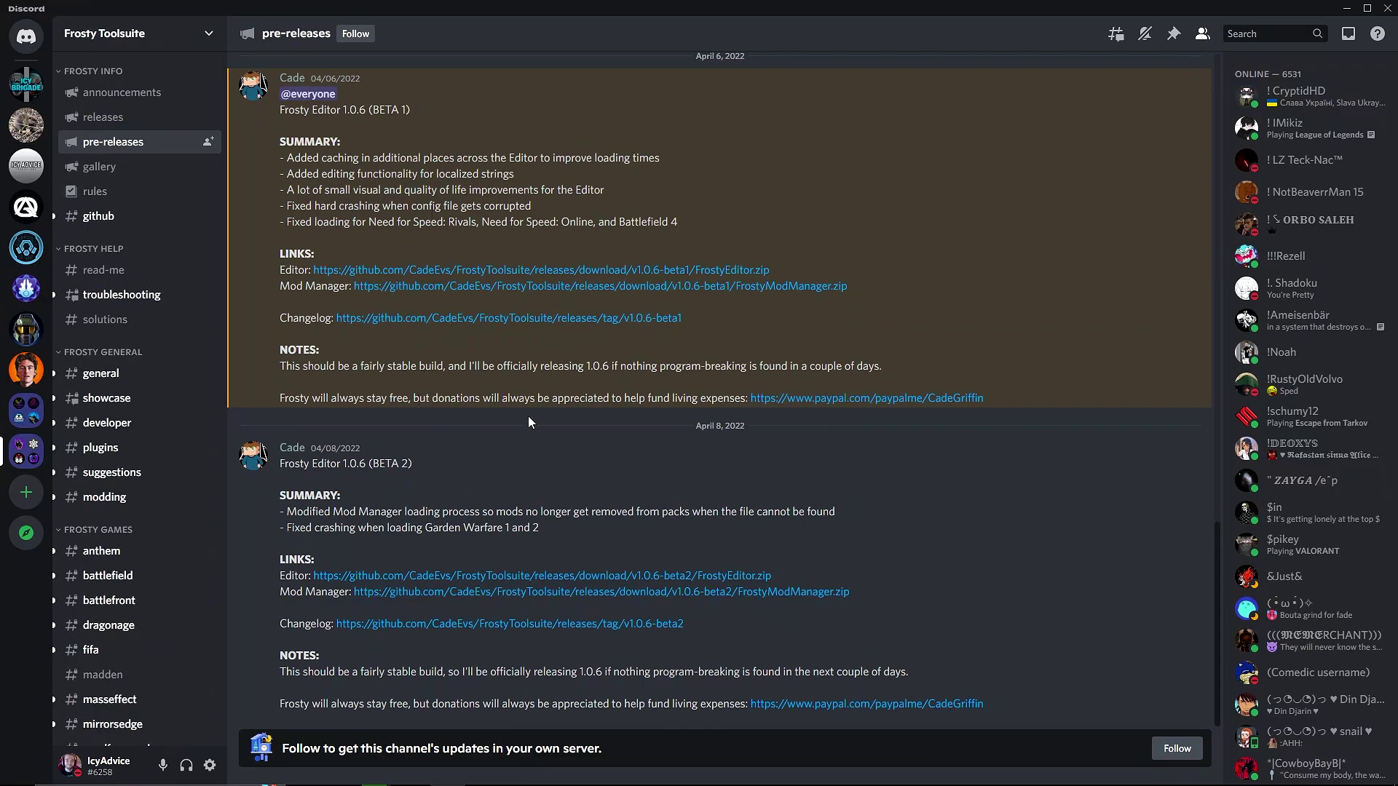
Download FrostyModManager.zip for the 1.0.6 Beta 2 release from the pre-releases channel, accepting the download warning.
{"action": "scroll", "coordinate": [362, 437], "scroll_direction": "up", "scroll_amount": 5}
{"action": "scroll", "coordinate": [362, 436], "scroll_direction": "up", "scroll_amount": 15}
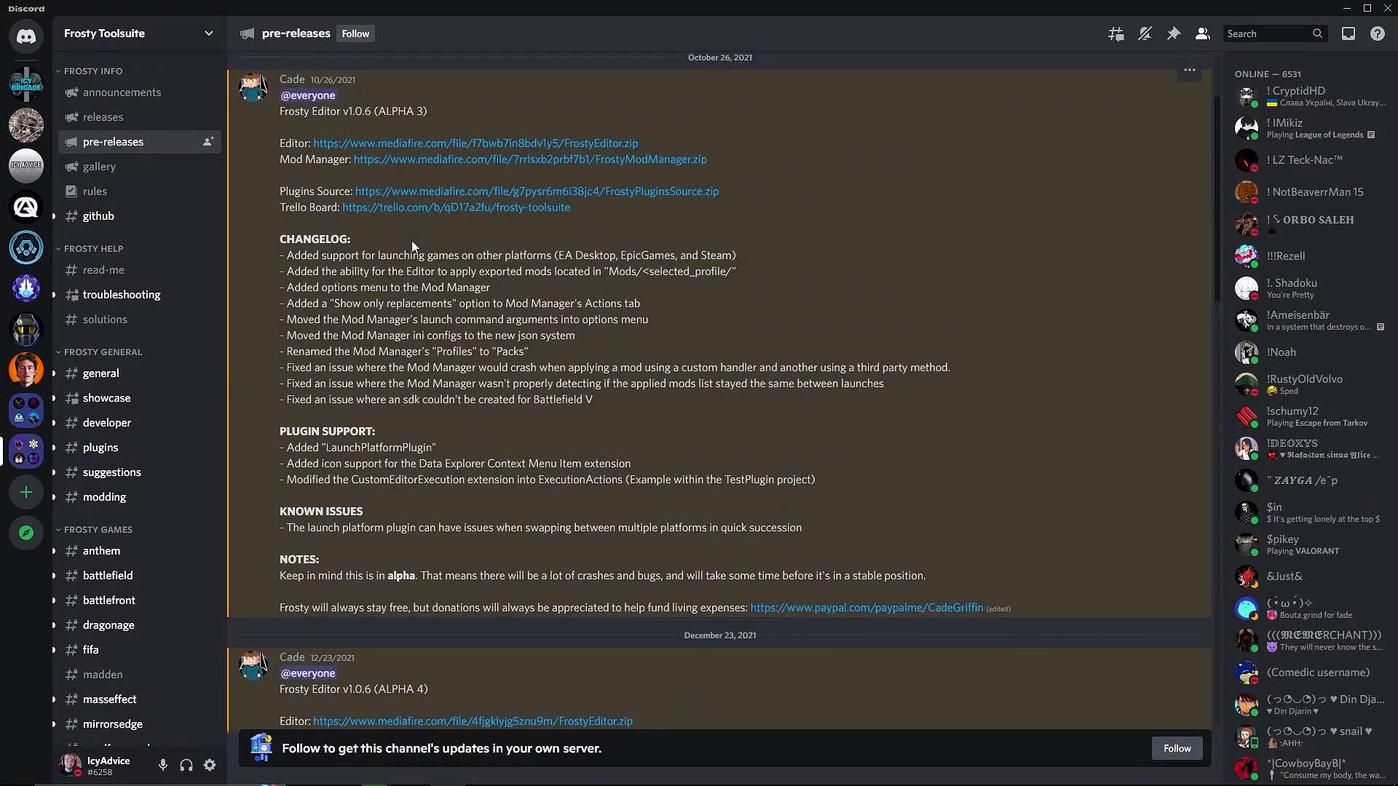
{"action": "scroll", "coordinate": [412, 244], "scroll_direction": "down", "scroll_amount": 15}
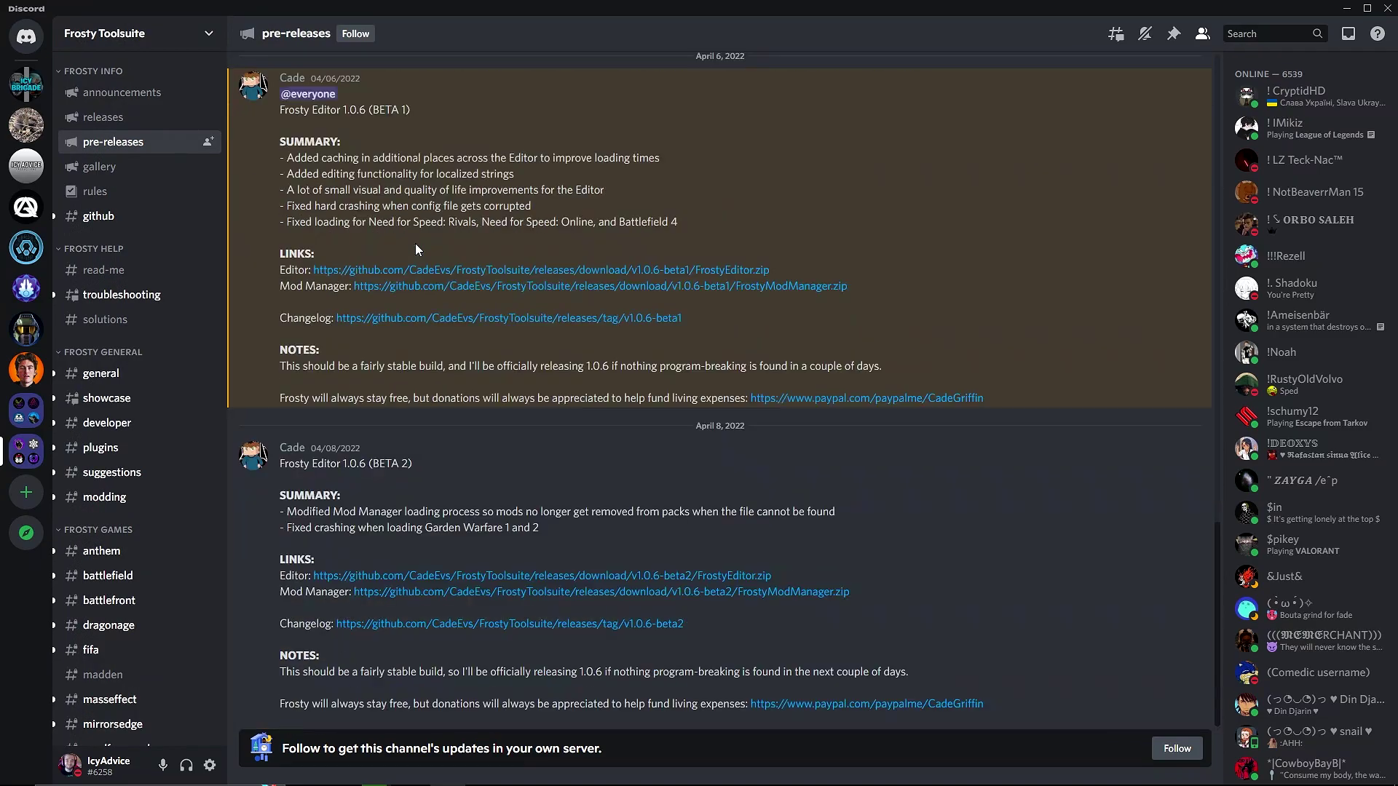
{"action": "left_click_drag", "start_coordinate": [278, 554], "coordinate": [902, 606]}
{"action": "left_click", "coordinate": [901, 605]}
{"action": "left_click_drag", "start_coordinate": [281, 593], "coordinate": [858, 598]}
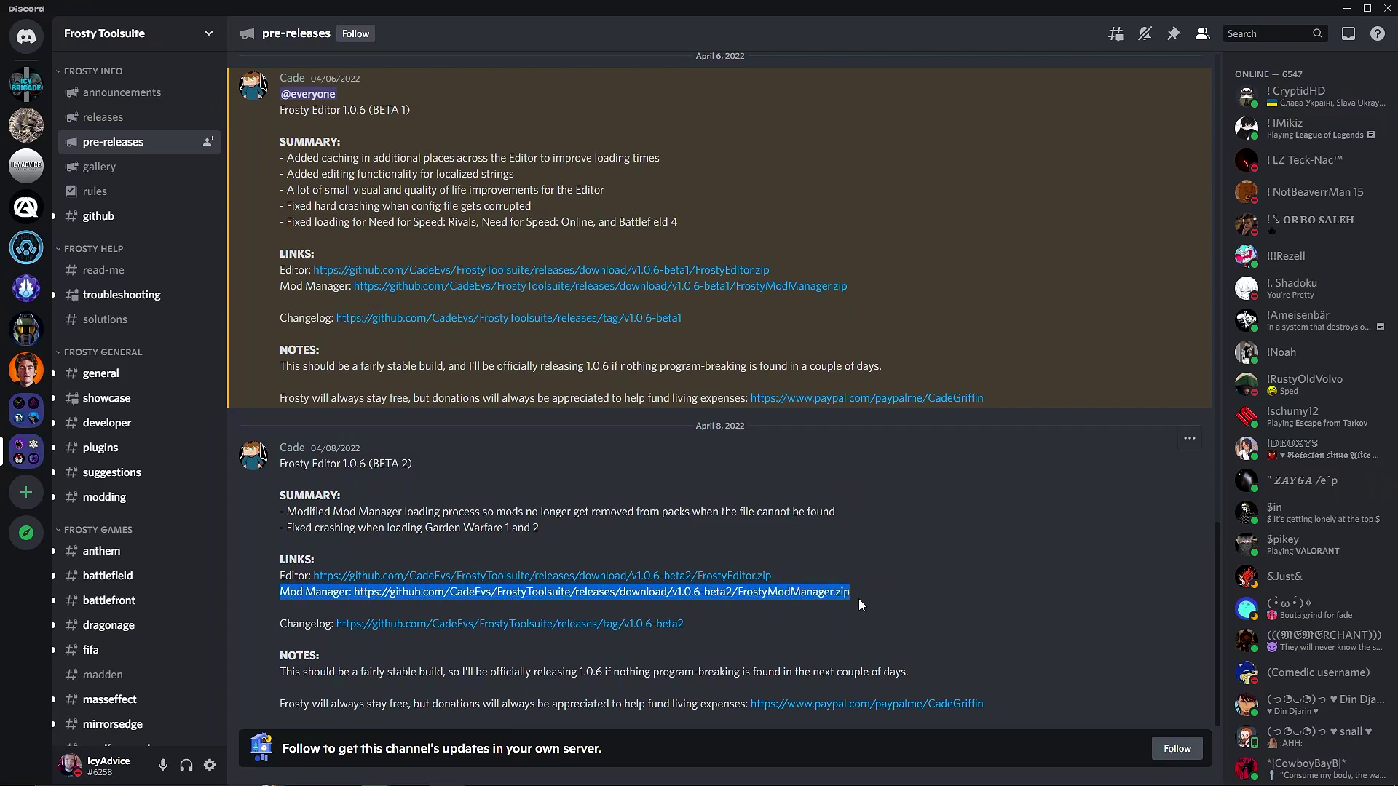
{"action": "left_click", "coordinate": [858, 598]}
{"action": "left_click", "coordinate": [797, 593]}
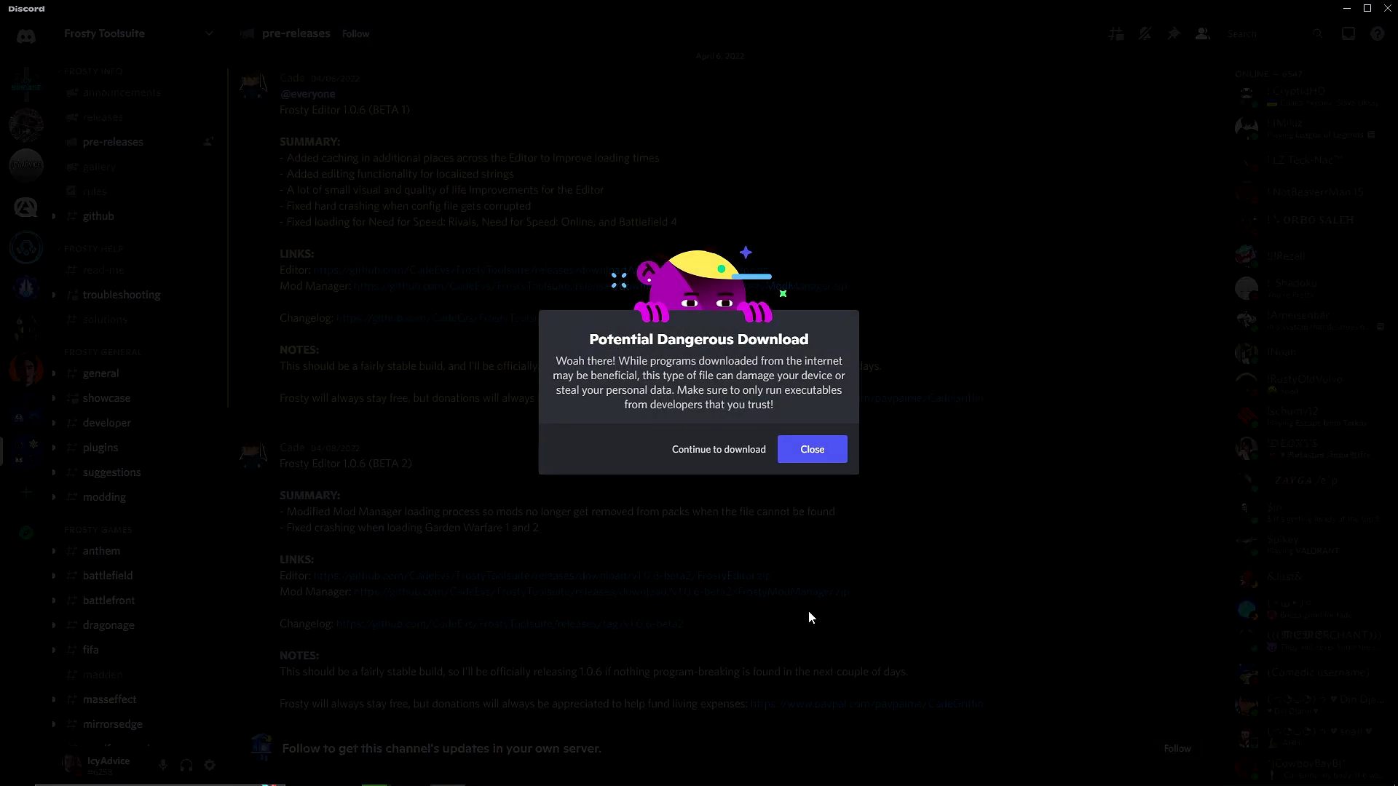
{"action": "left_click", "coordinate": [750, 451]}
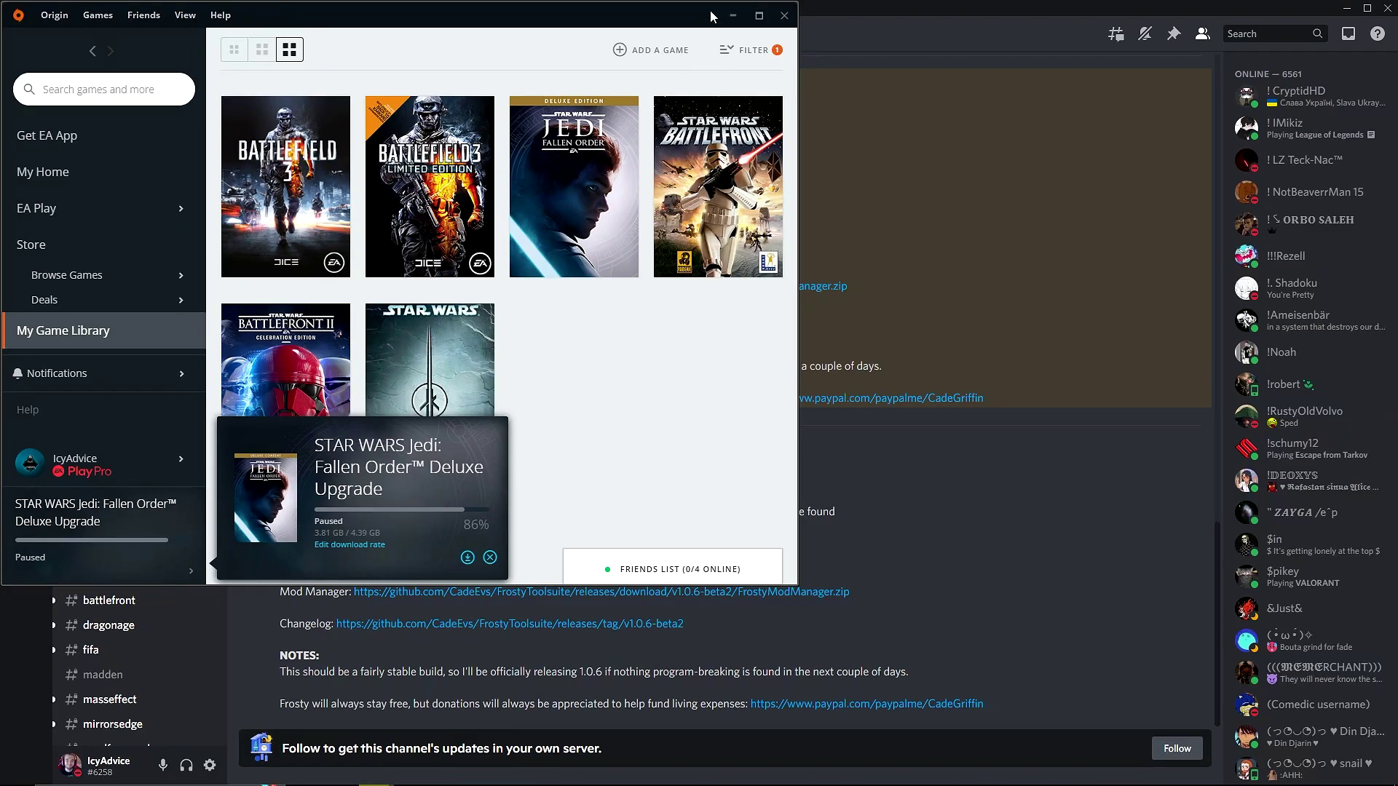
Minimize the Origin window and show the Downloads folder in File Explorer.
{"action": "left_click", "coordinate": [732, 15]}
{"action": "left_click", "coordinate": [302, 776]}
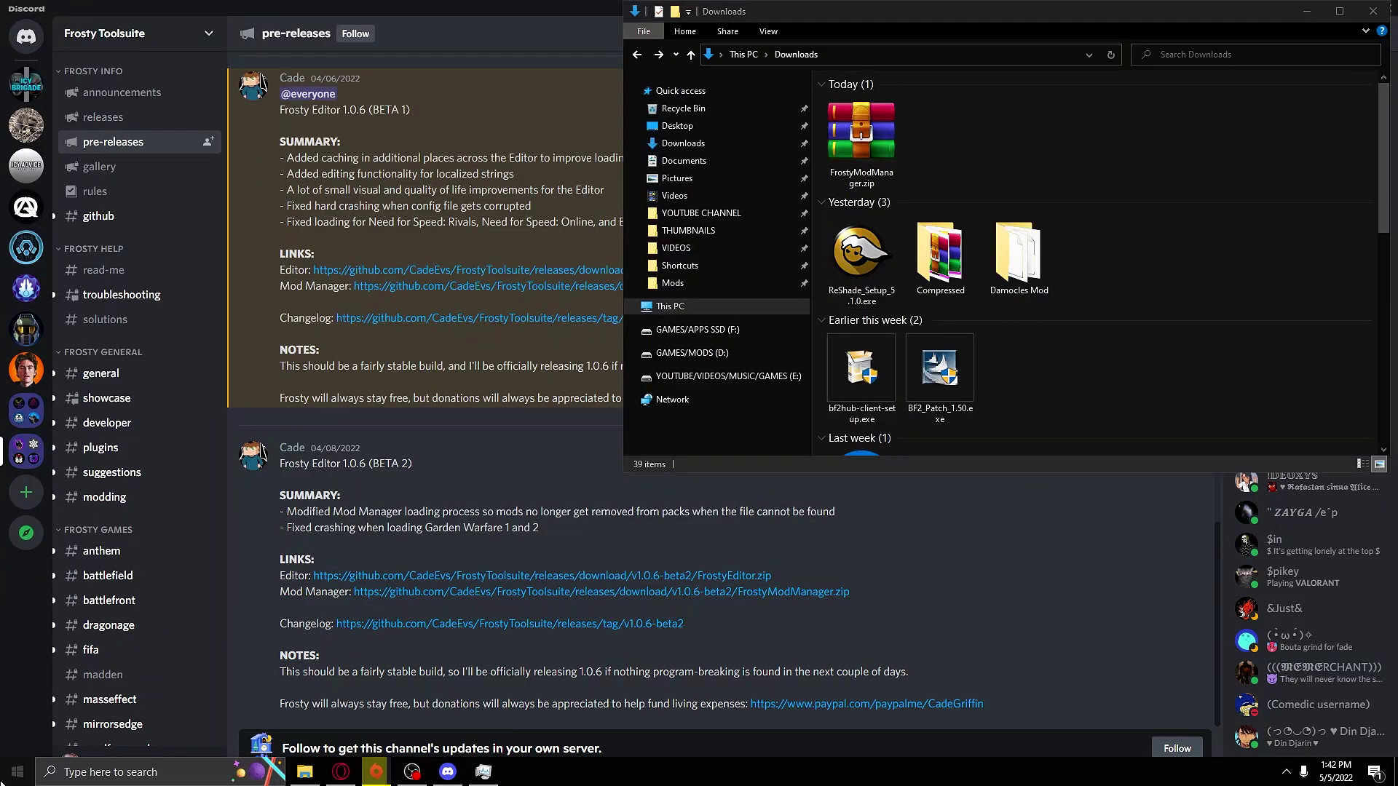
{"action": "key", "text": "super"}
{"action": "left_click", "coordinate": [1117, 372]}
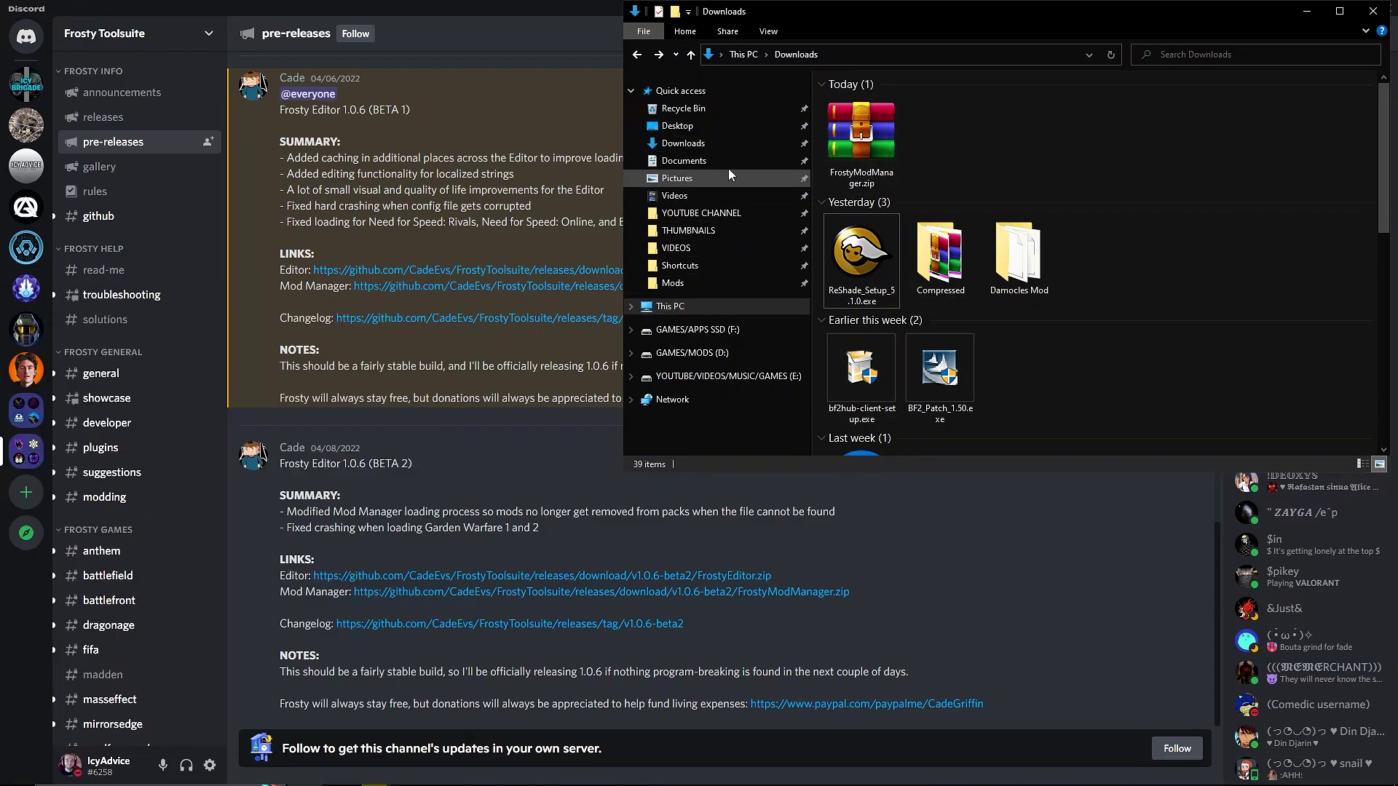
{"action": "left_click", "coordinate": [723, 140]}
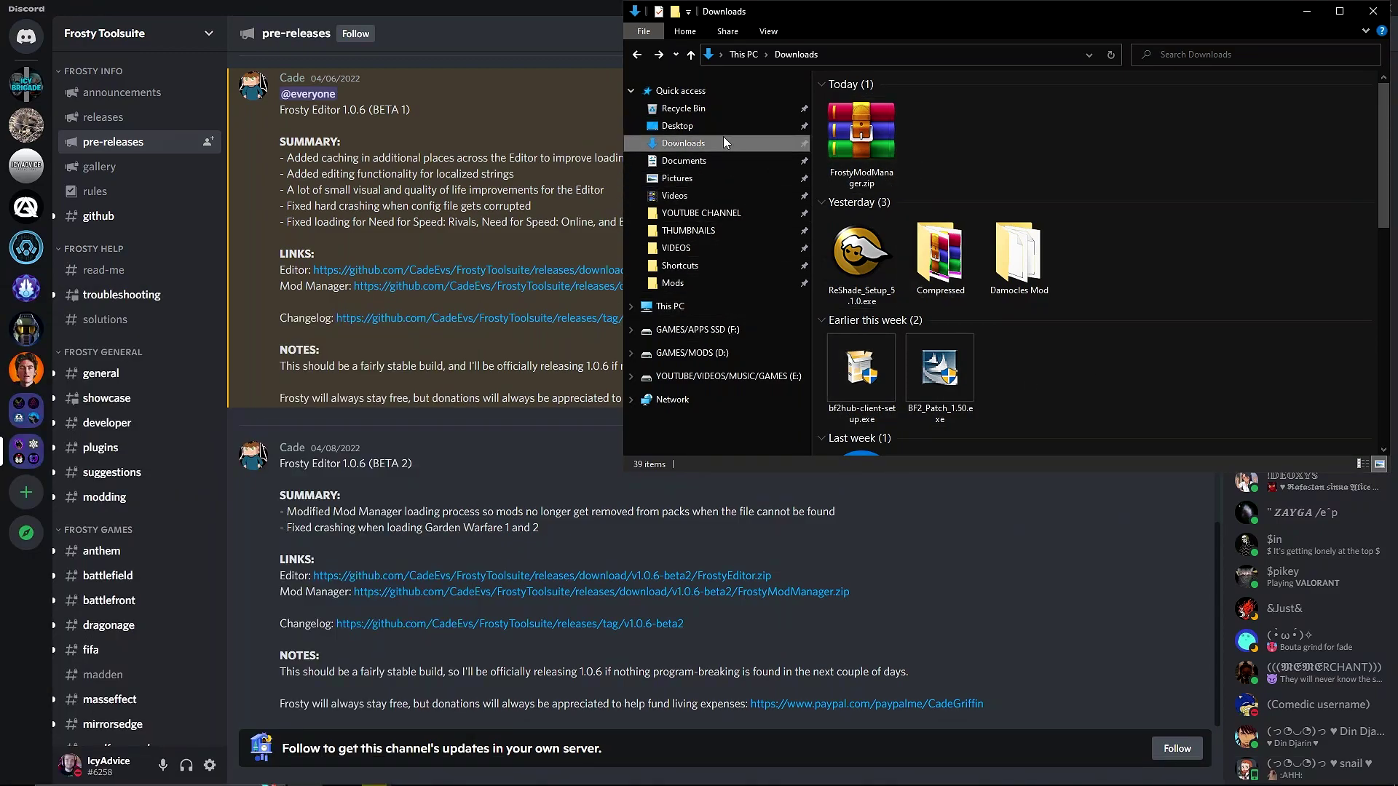
Rename the downloaded FrostyModManager.zip archive as Frosty Mod Manager Alpha 5.
{"action": "left_click", "coordinate": [854, 172]}
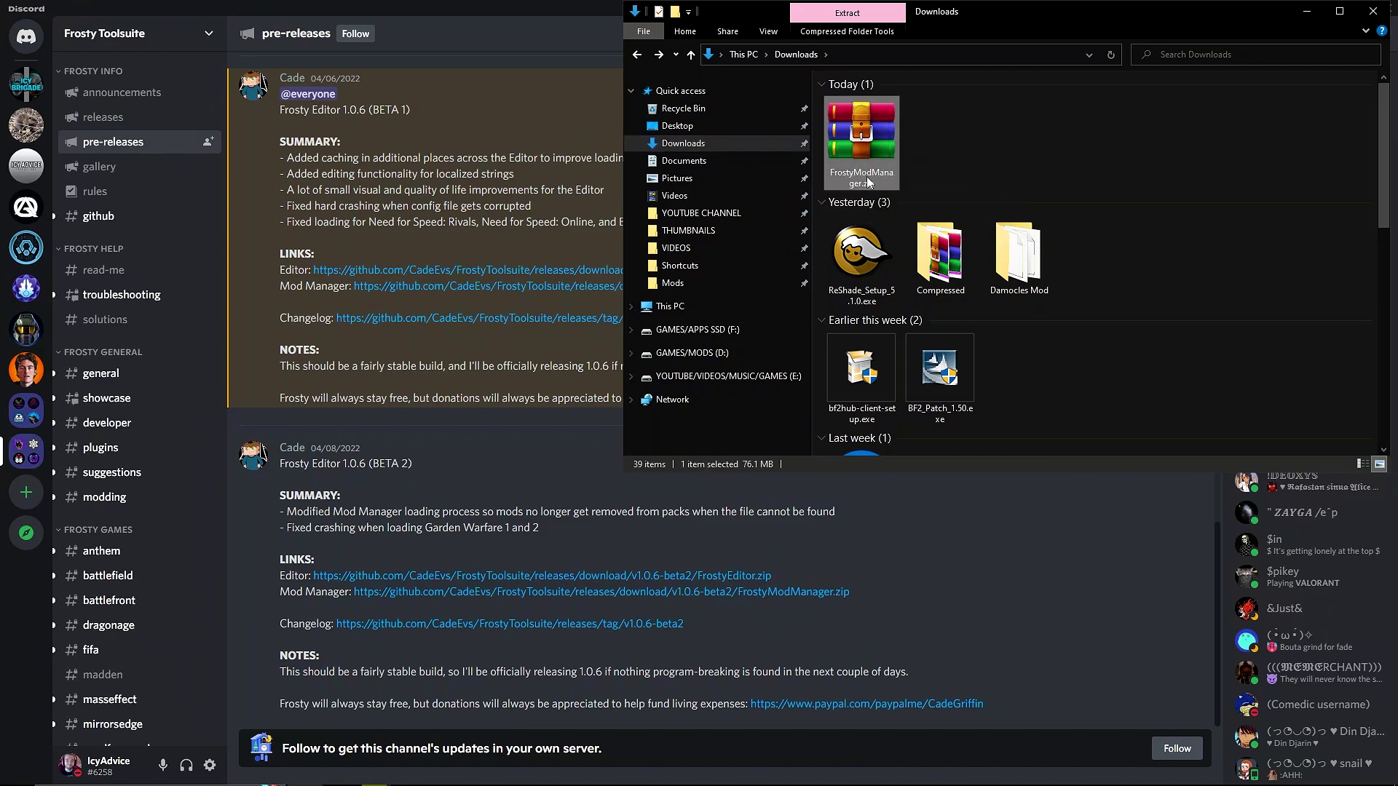
{"action": "key", "text": "F2"}
{"action": "left_click", "coordinate": [876, 175]}
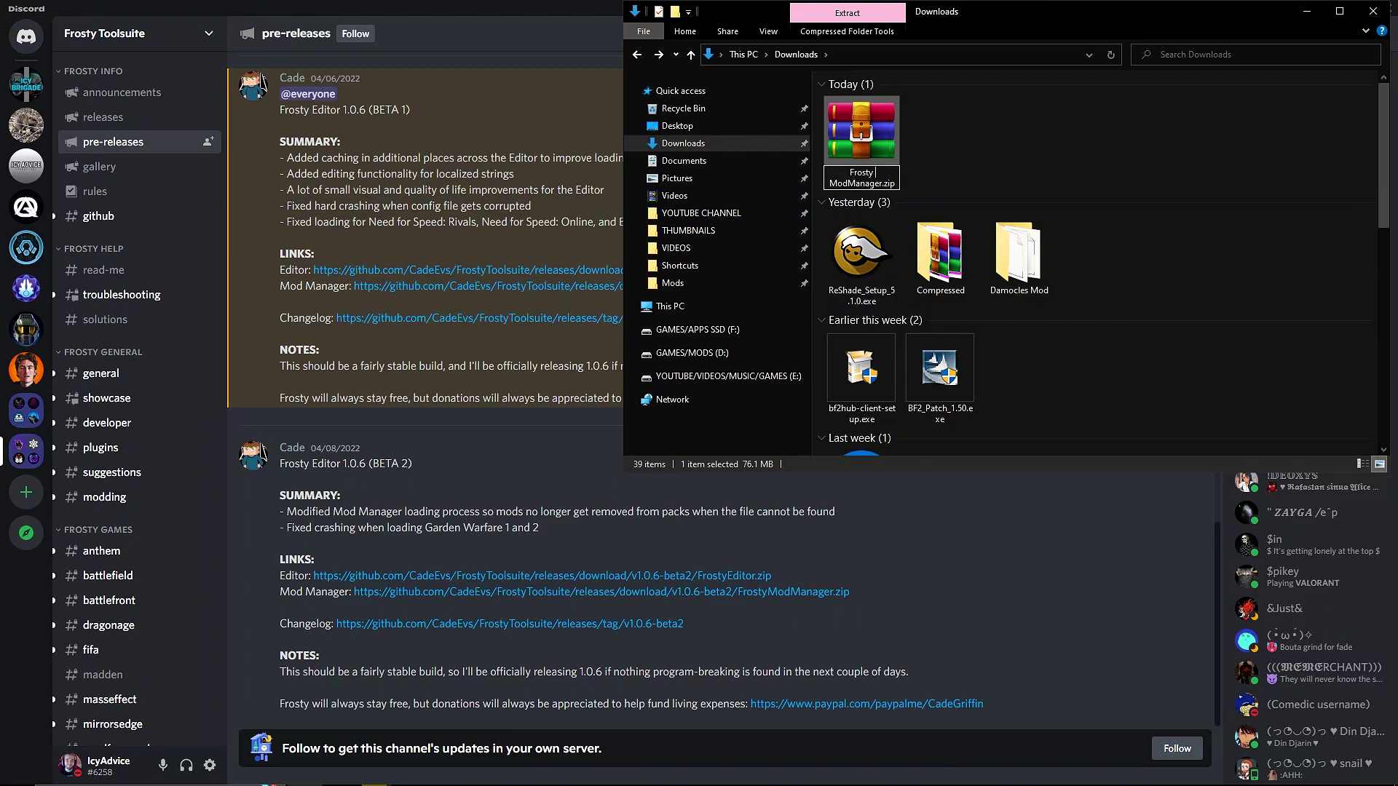
{"action": "type", "text": "Manager"}
{"action": "type", "text": " Alpha 5"}
{"action": "key", "text": "Return"}
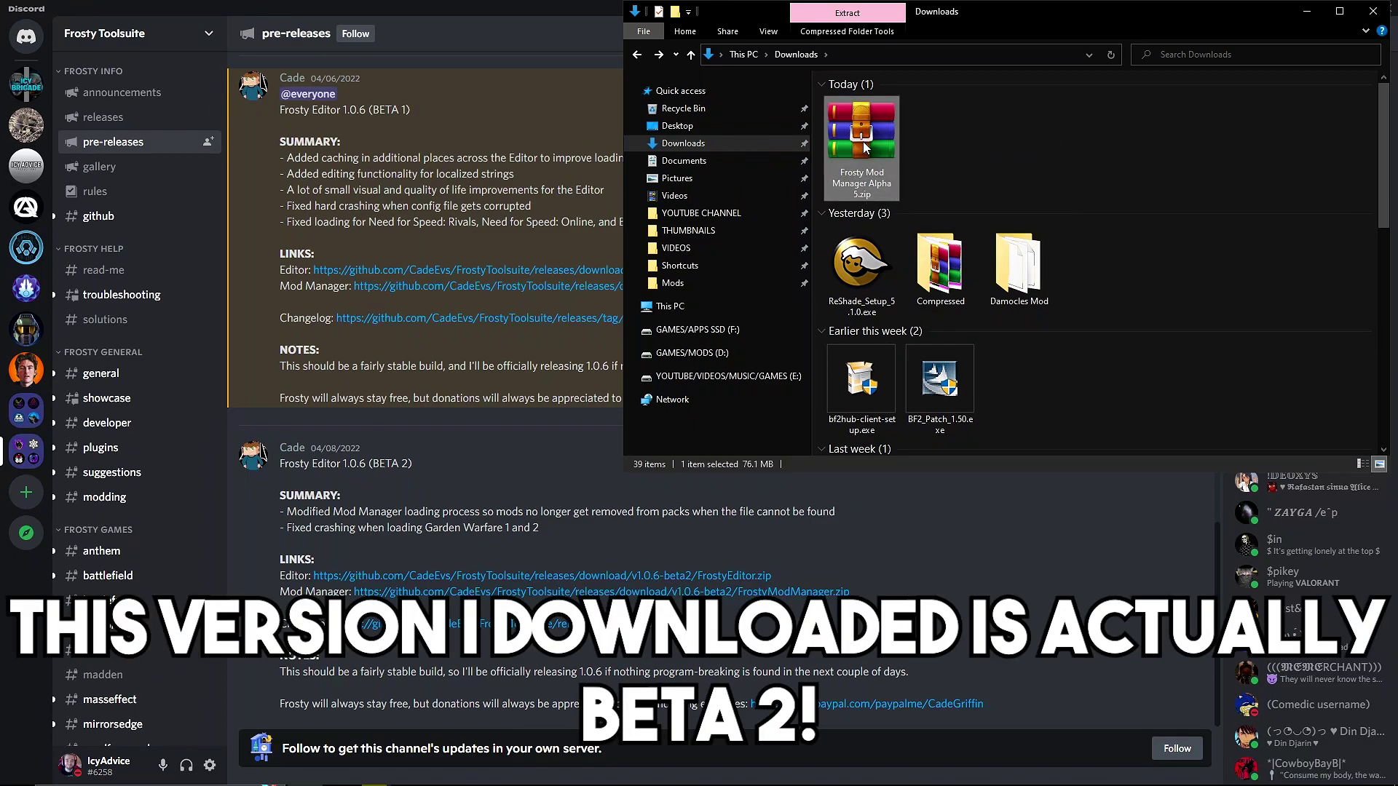
Move the Frosty Mod Manager Alpha 5 archive from Downloads to the GAMES/APPS SSD (F:) drive.
{"action": "left_click", "coordinate": [766, 329]}
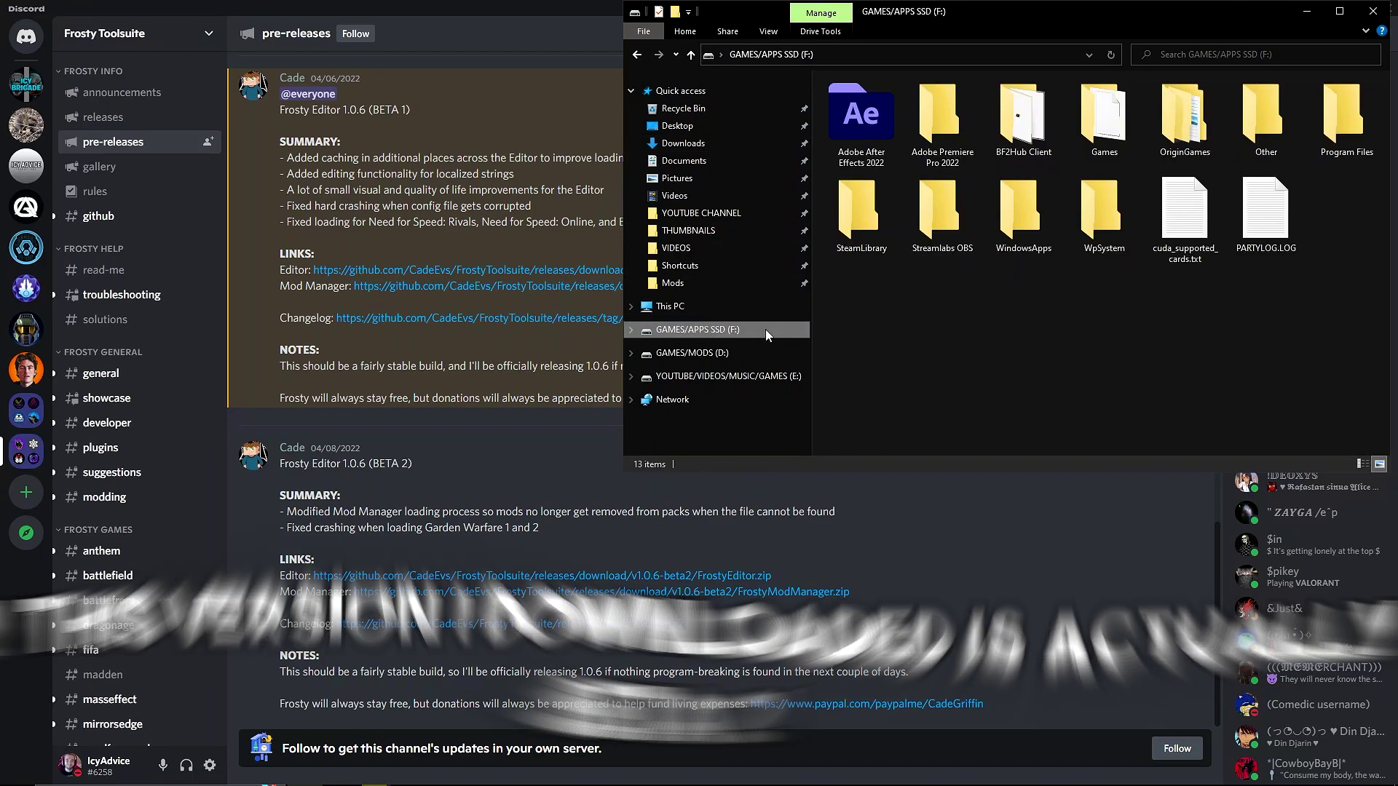
{"action": "key", "text": "ctrl+v"}
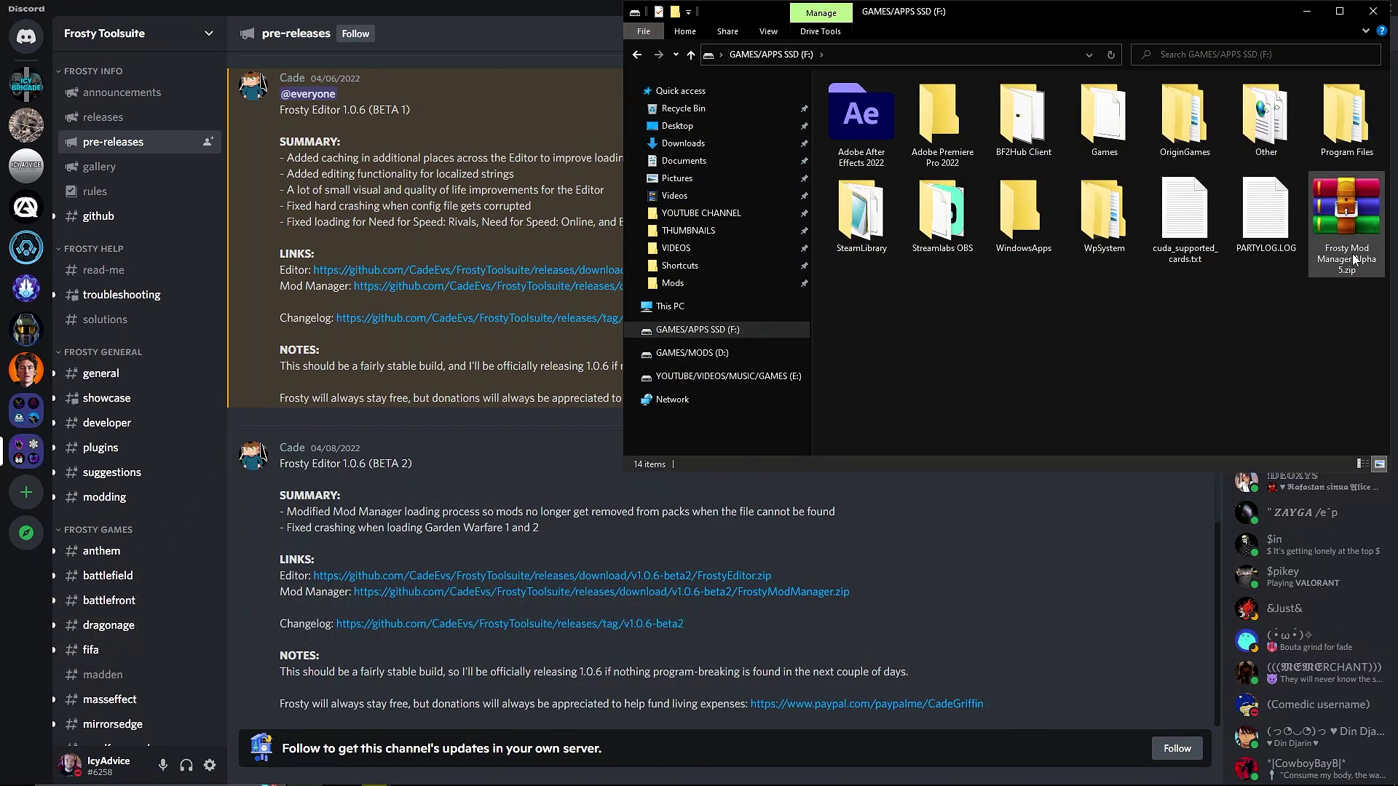
{"action": "left_click", "coordinate": [729, 144]}
{"action": "key", "text": "ctrl+x"}
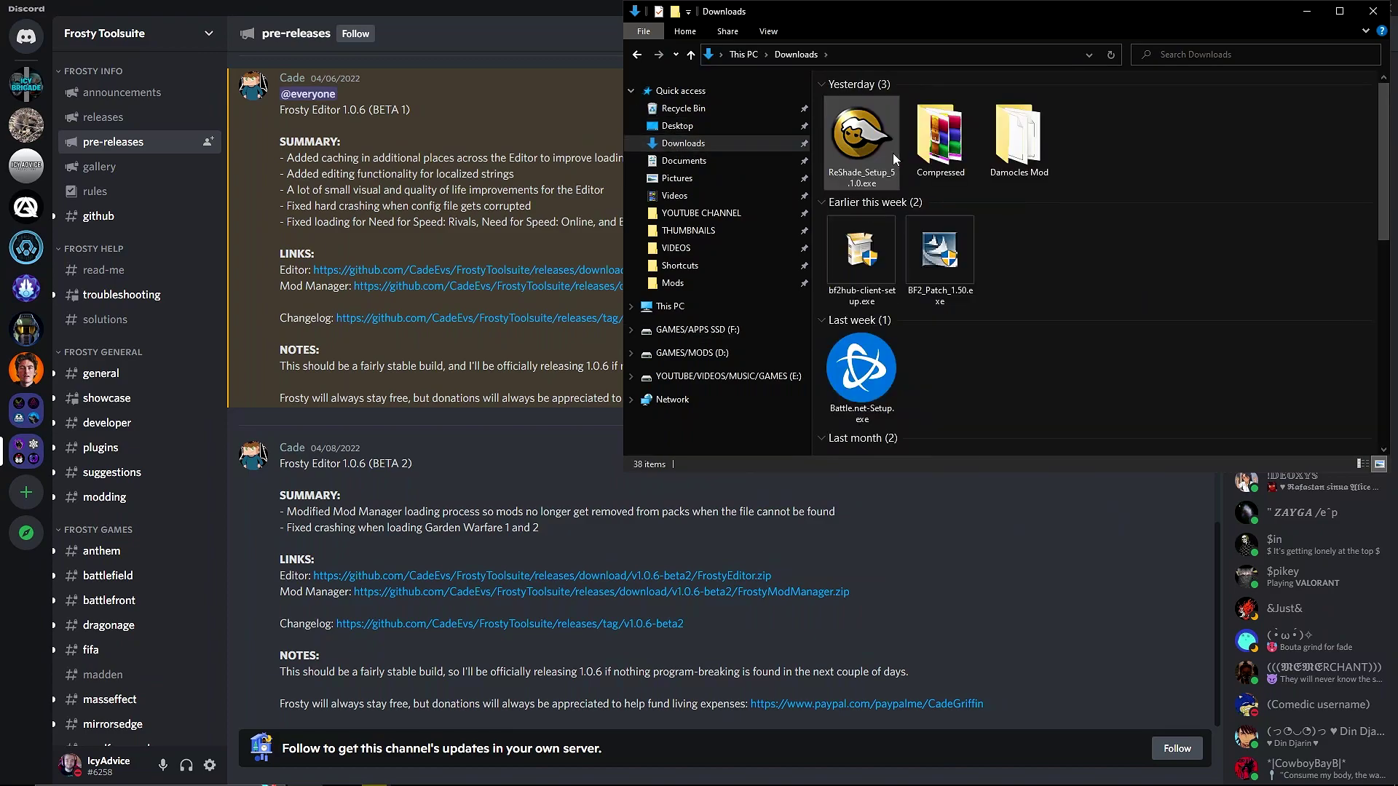
{"action": "key", "text": "alt+Left"}
{"action": "key", "text": "ctrl+v"}
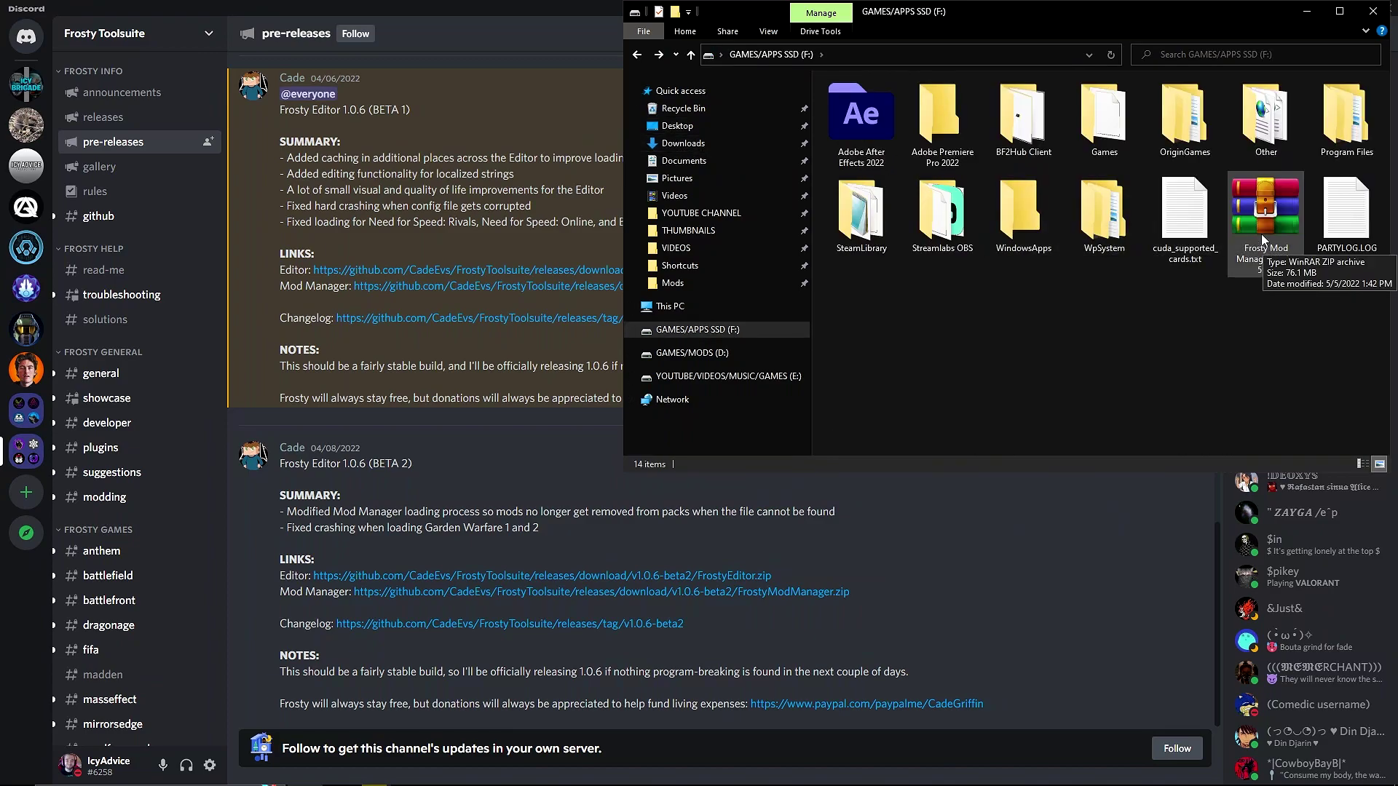
Extract the archive into its own Frosty Mod Manager Alpha 5 folder on the F: drive and open that folder.
{"action": "right_click", "coordinate": [1263, 236]}
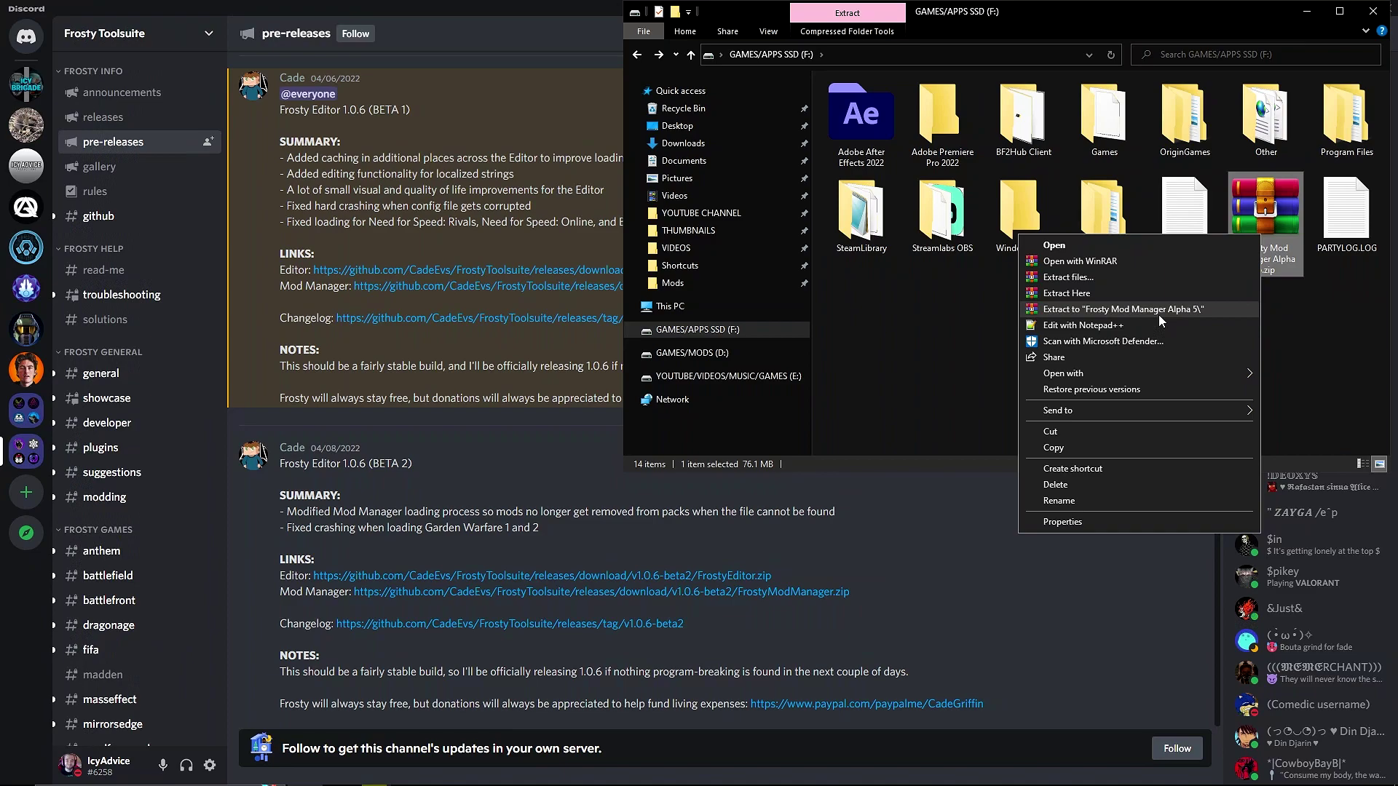
{"action": "left_click", "coordinate": [1213, 310]}
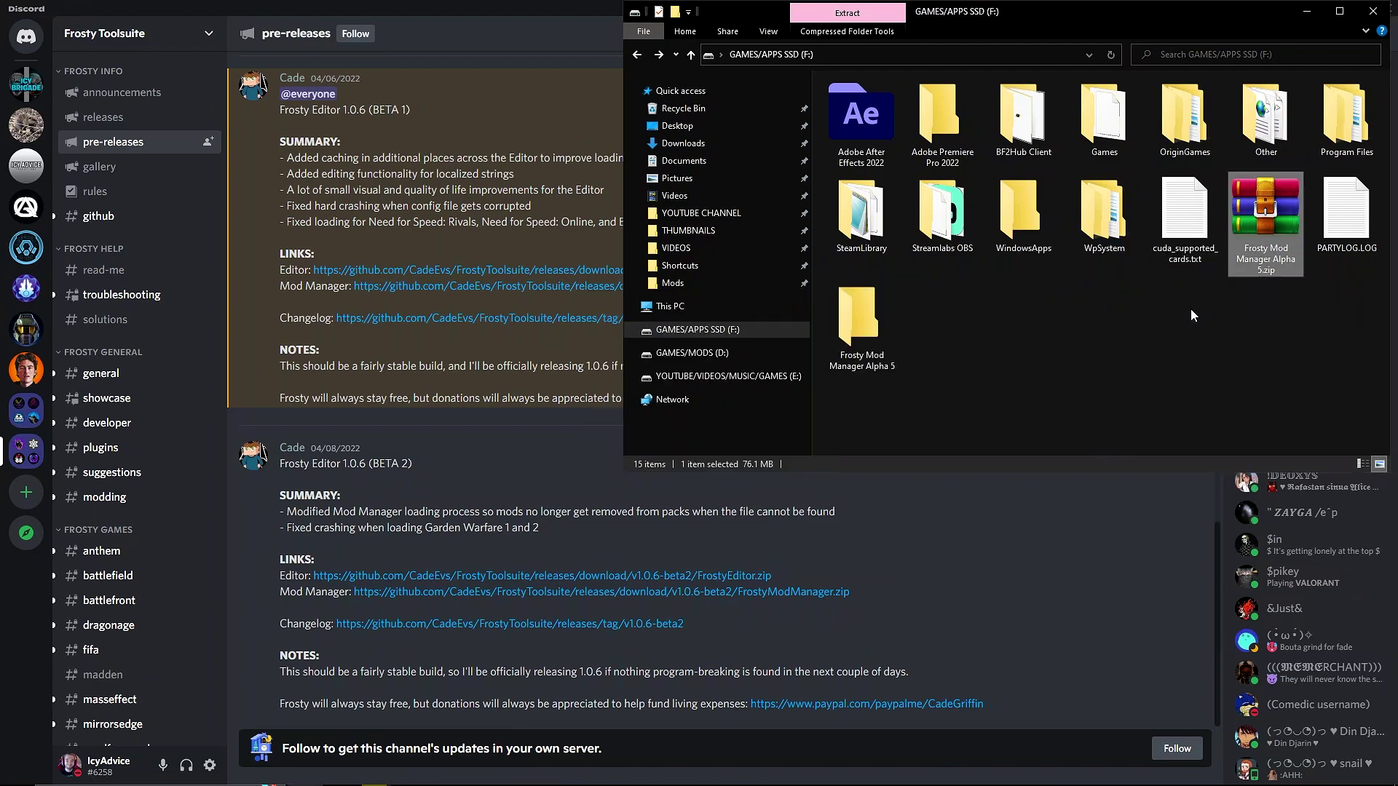
{"action": "double_click", "coordinate": [891, 338]}
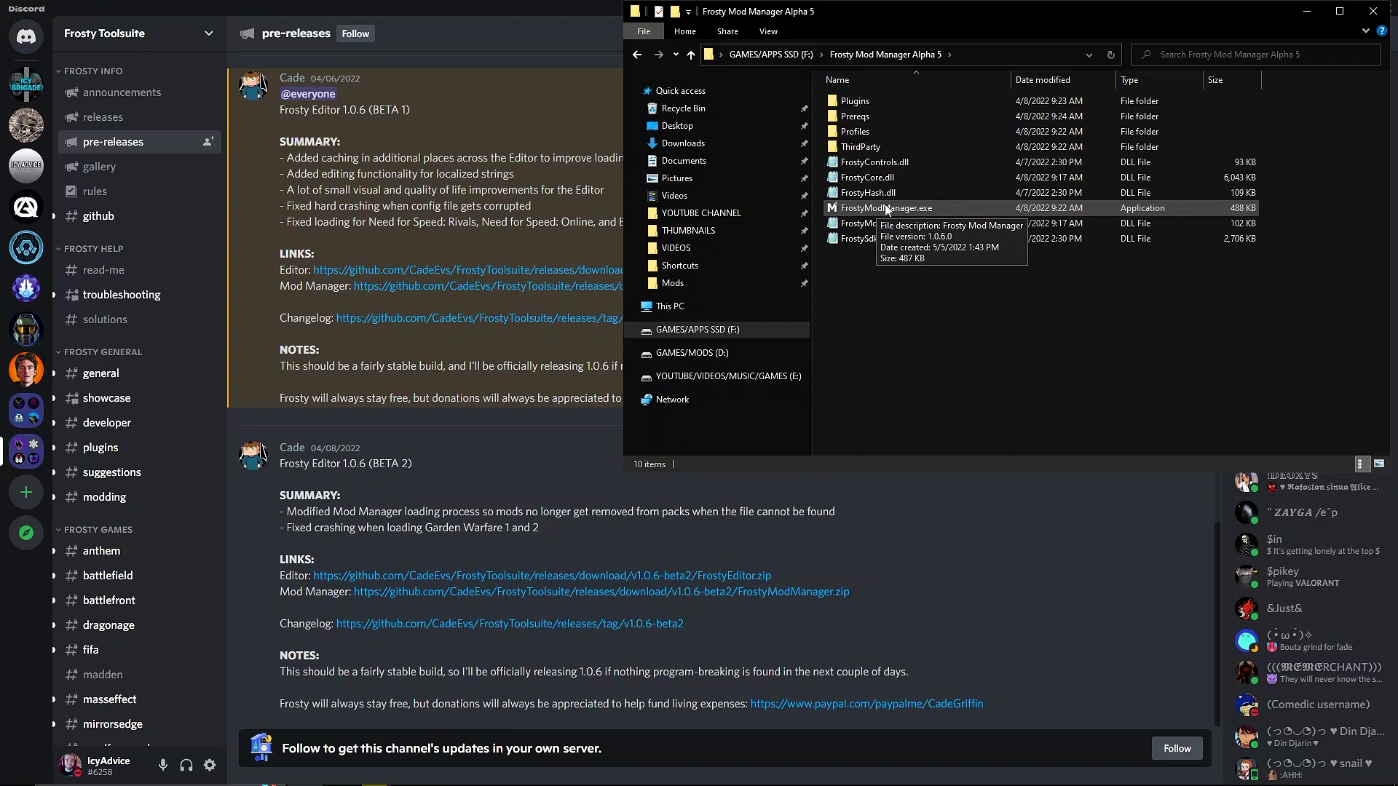
Launch Frosty Mod Manager from the Launchers shortcuts folder and delete the existing STAR WARS Battlefront II configuration.
{"action": "key", "text": "alt+Left"}
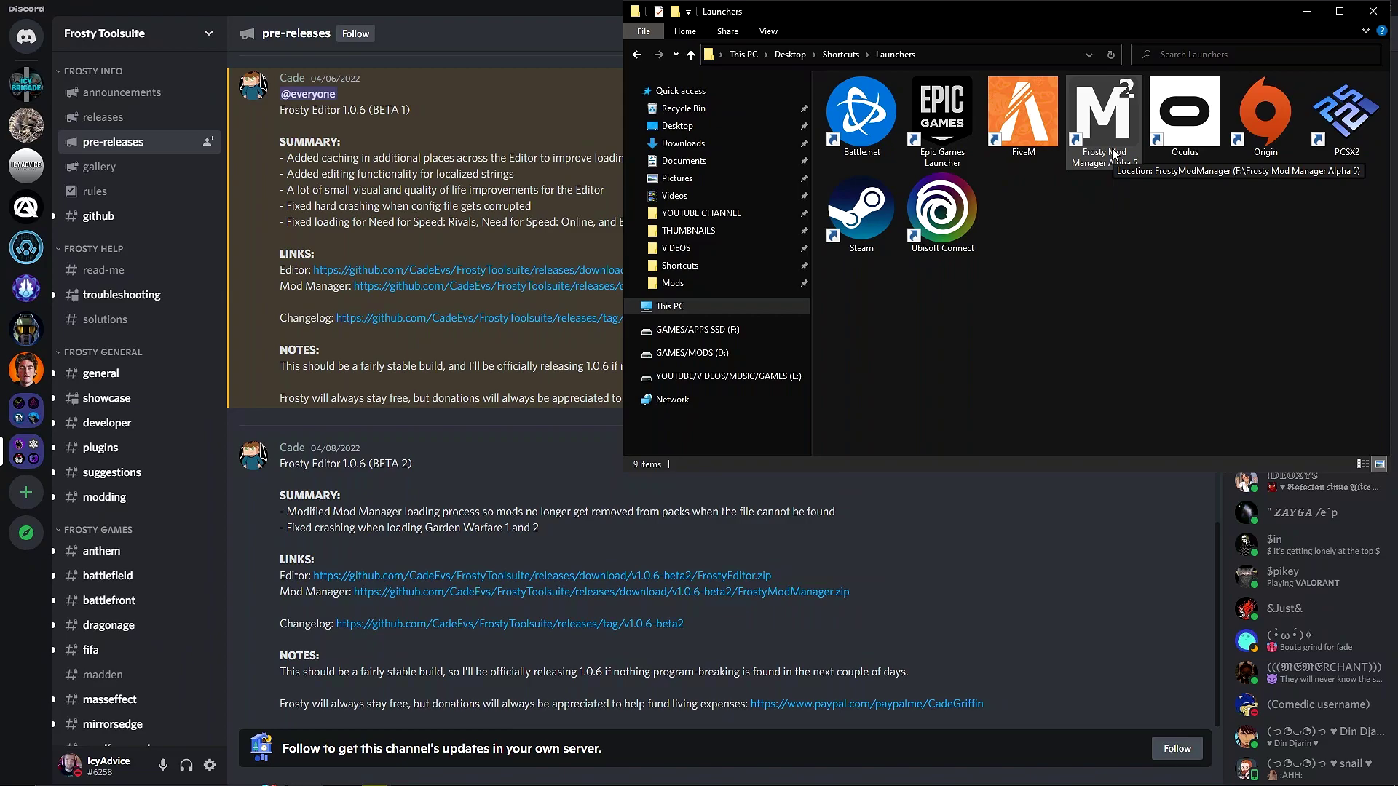
{"action": "double_click", "coordinate": [1112, 151]}
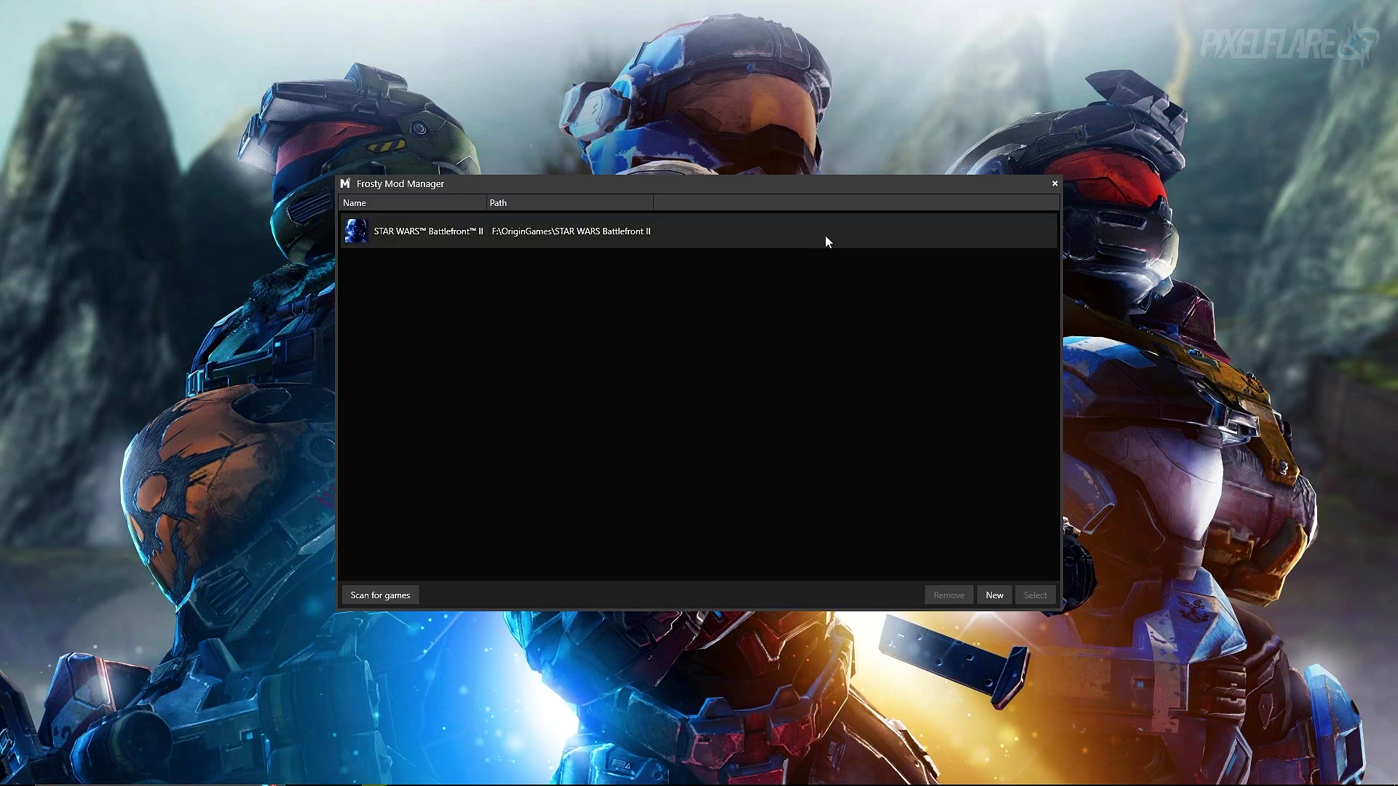
{"action": "left_click", "coordinate": [462, 236]}
{"action": "left_click", "coordinate": [948, 595]}
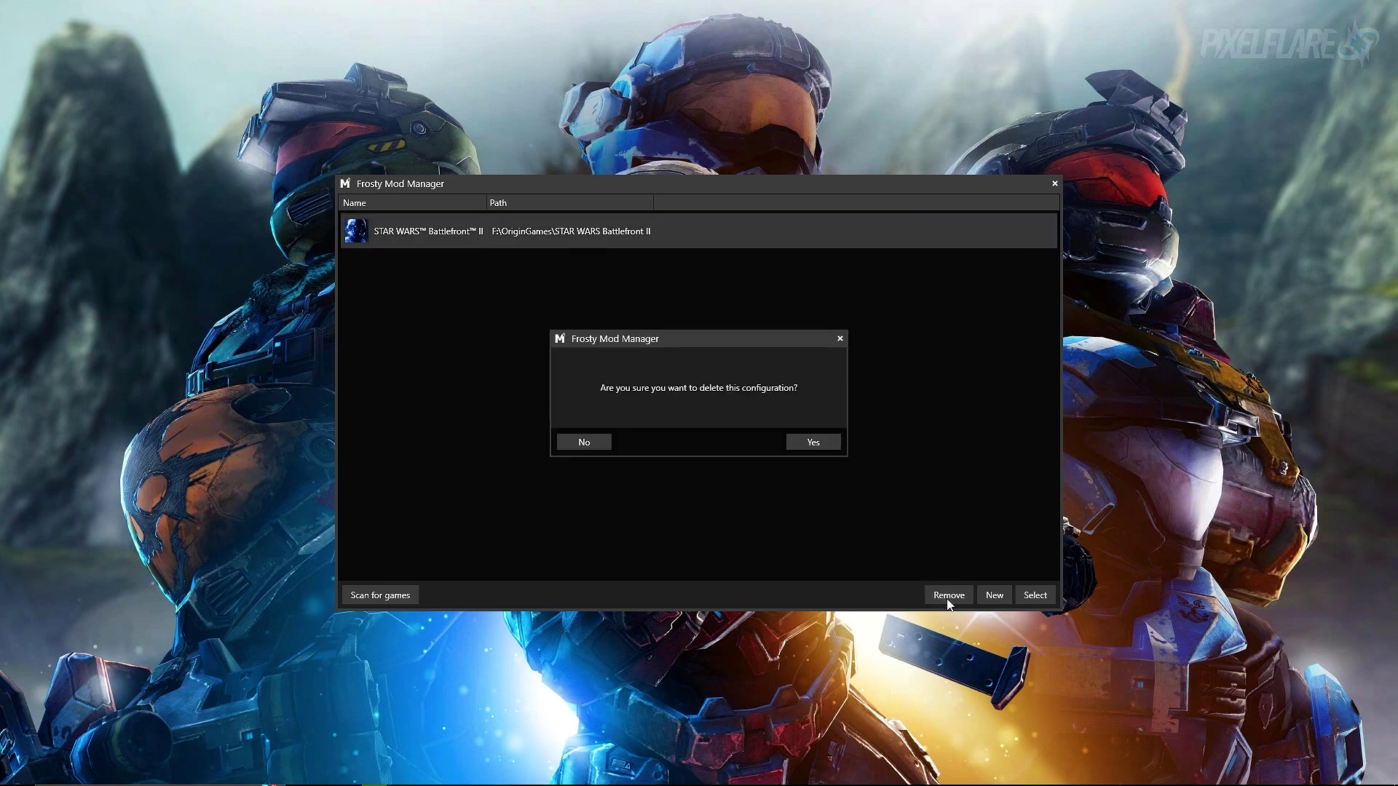
{"action": "left_click", "coordinate": [812, 444]}
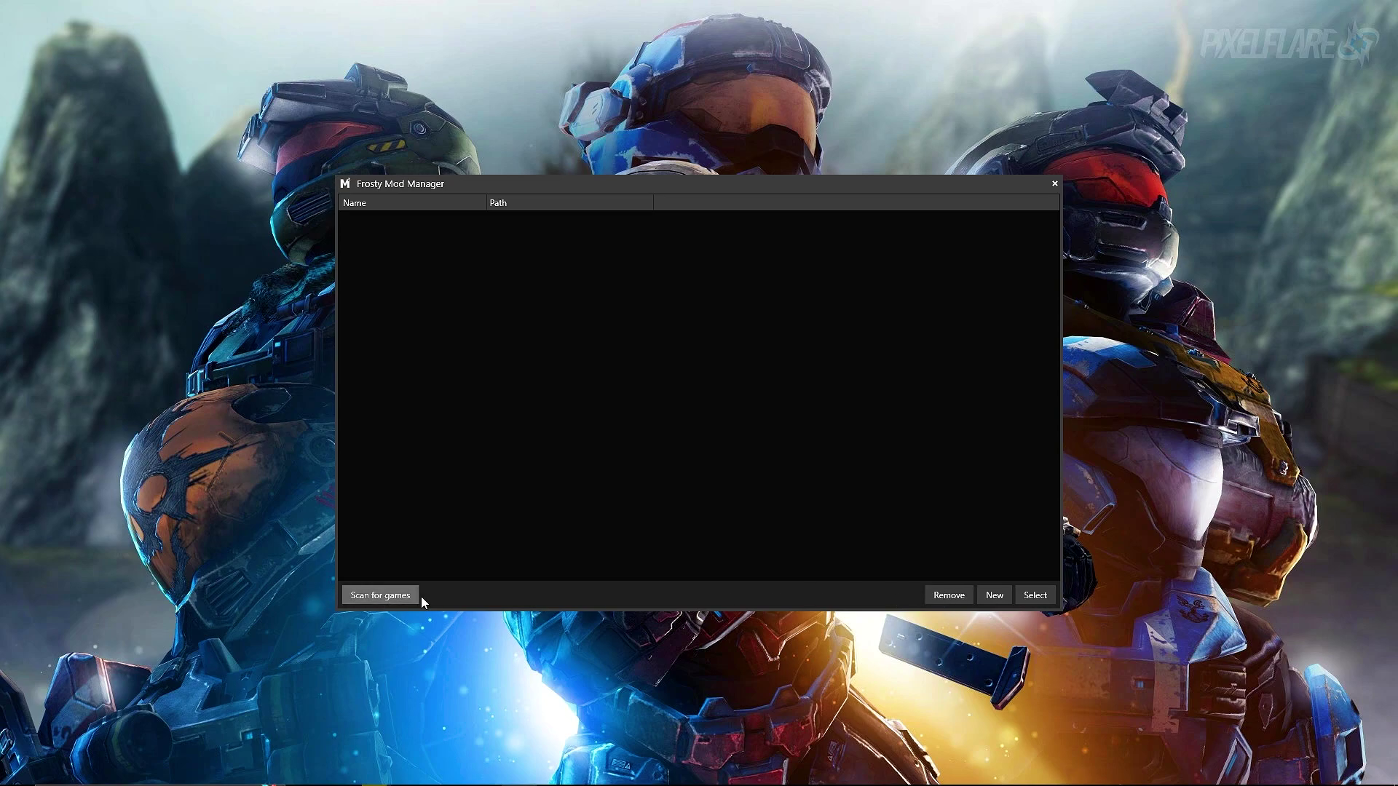
Add STAR WARS Battlefront II as a new game using starwarsbattlefrontii.exe, and load that configuration.
{"action": "left_click", "coordinate": [993, 595]}
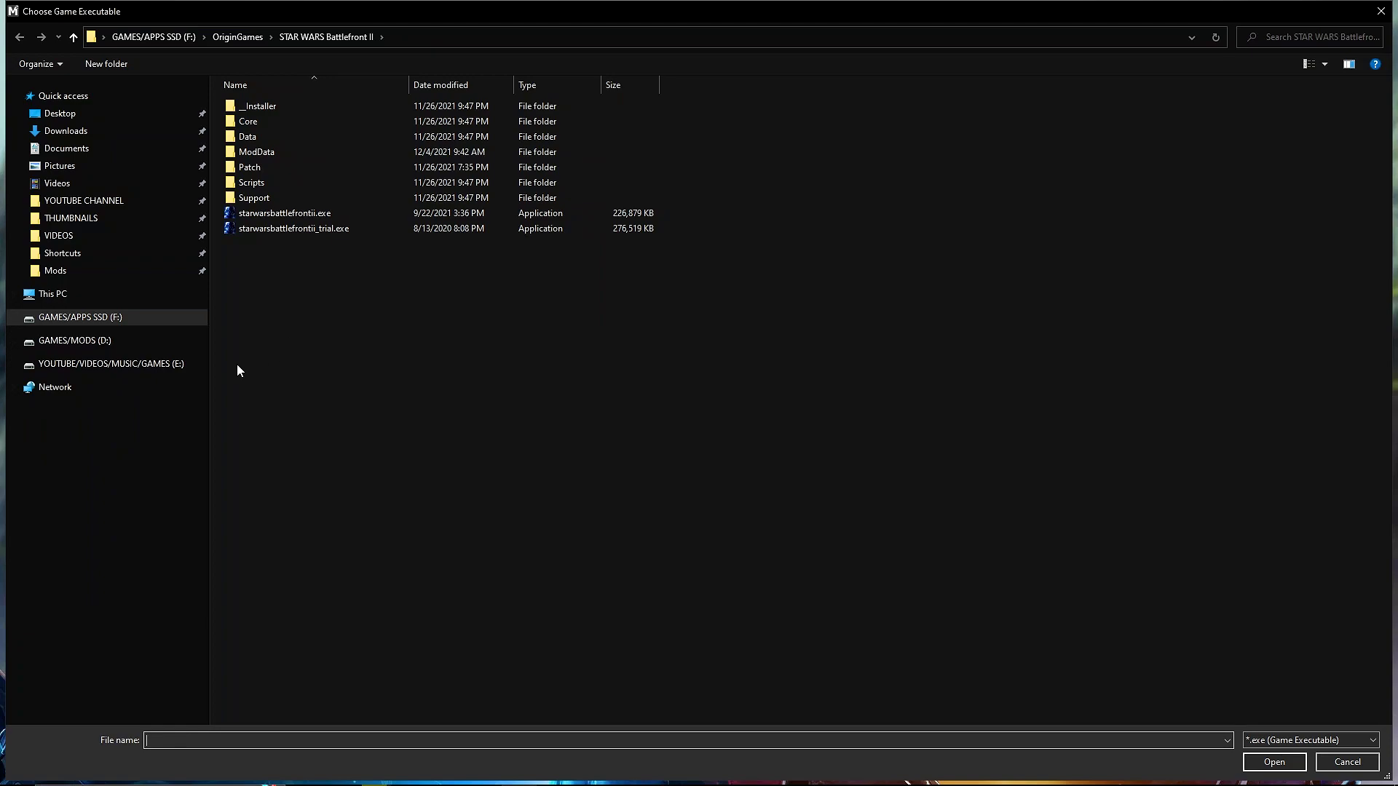
{"action": "double_click", "coordinate": [320, 214]}
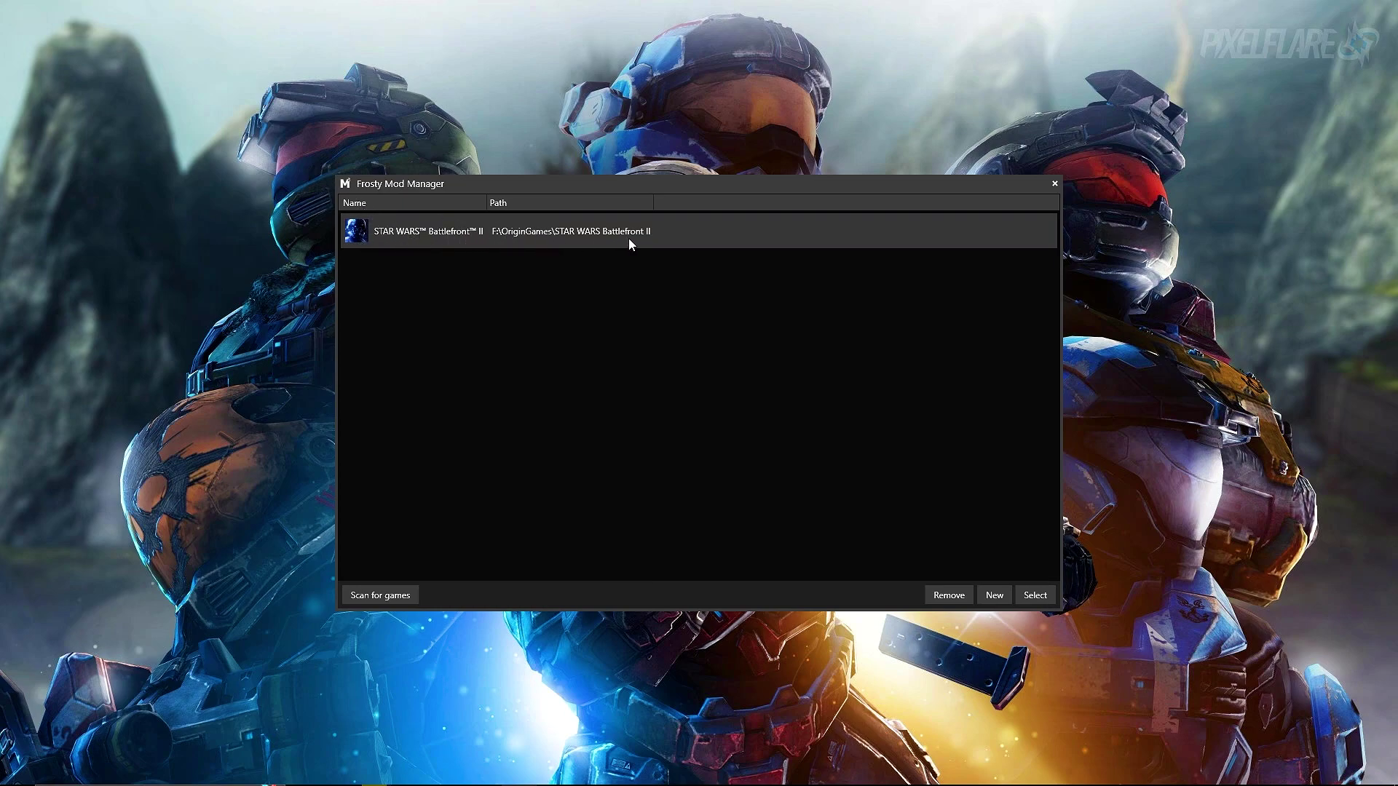
{"action": "left_click", "coordinate": [1041, 595]}
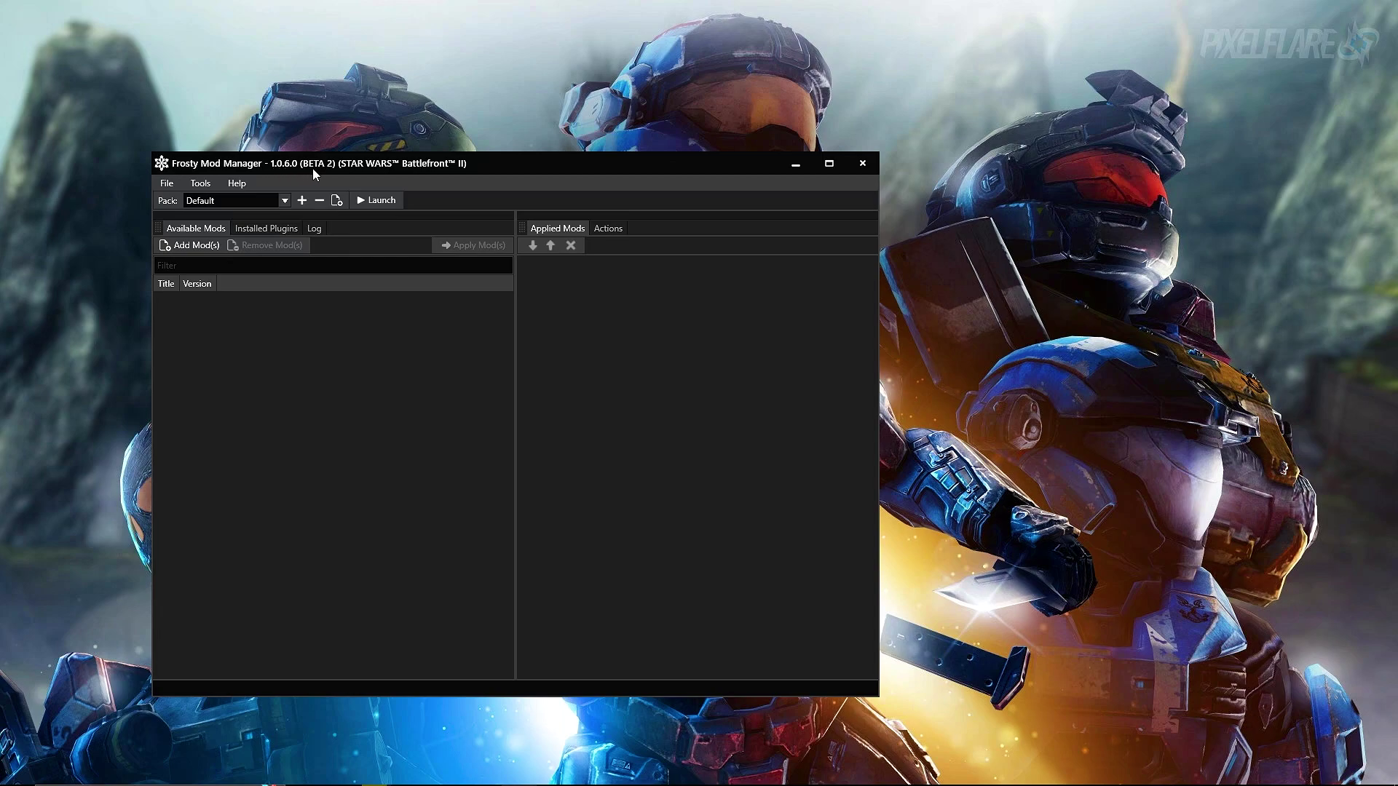
Reposition the mod manager window, review its installed plugins, and return to the available mods list.
{"action": "left_click_drag", "start_coordinate": [343, 169], "coordinate": [563, 122]}
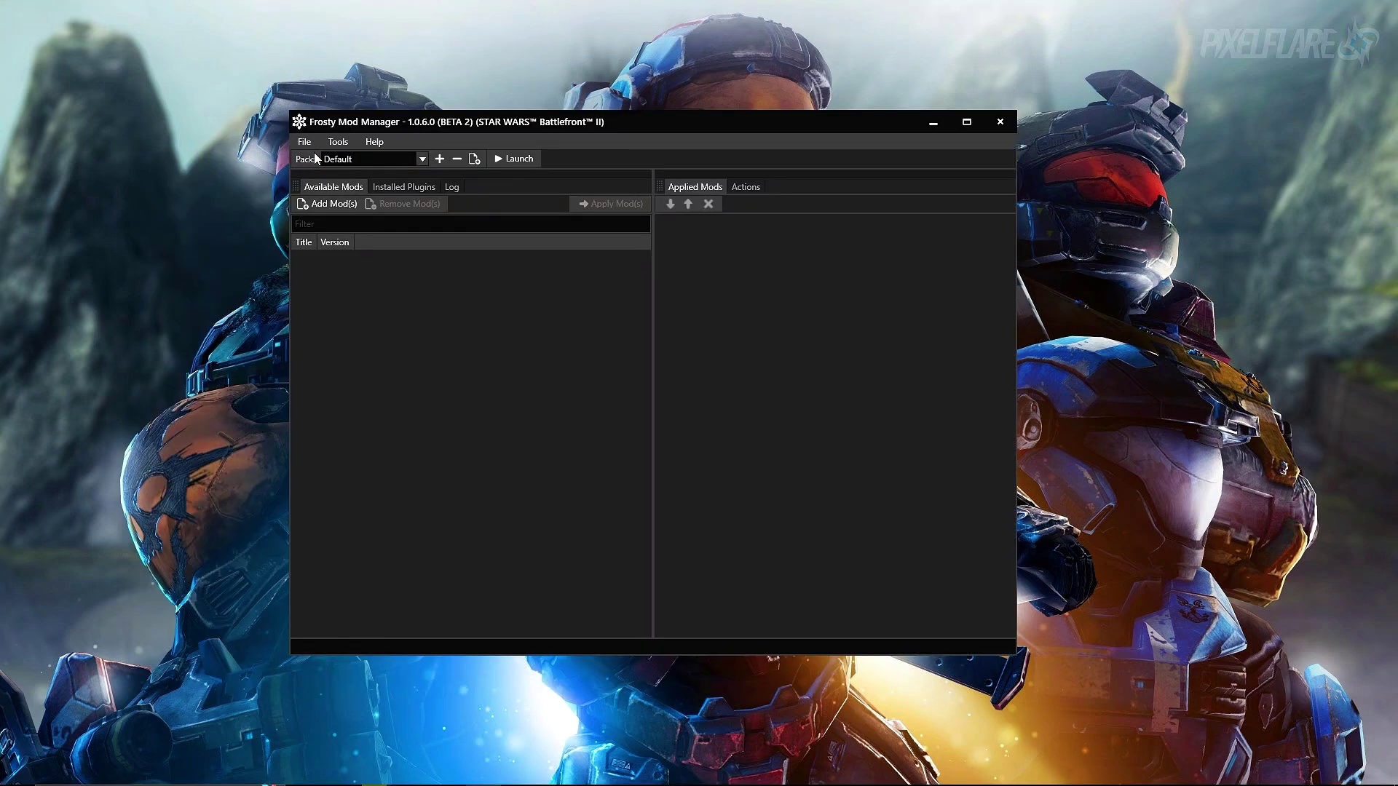
{"action": "left_click", "coordinate": [304, 142]}
{"action": "left_click", "coordinate": [304, 142]}
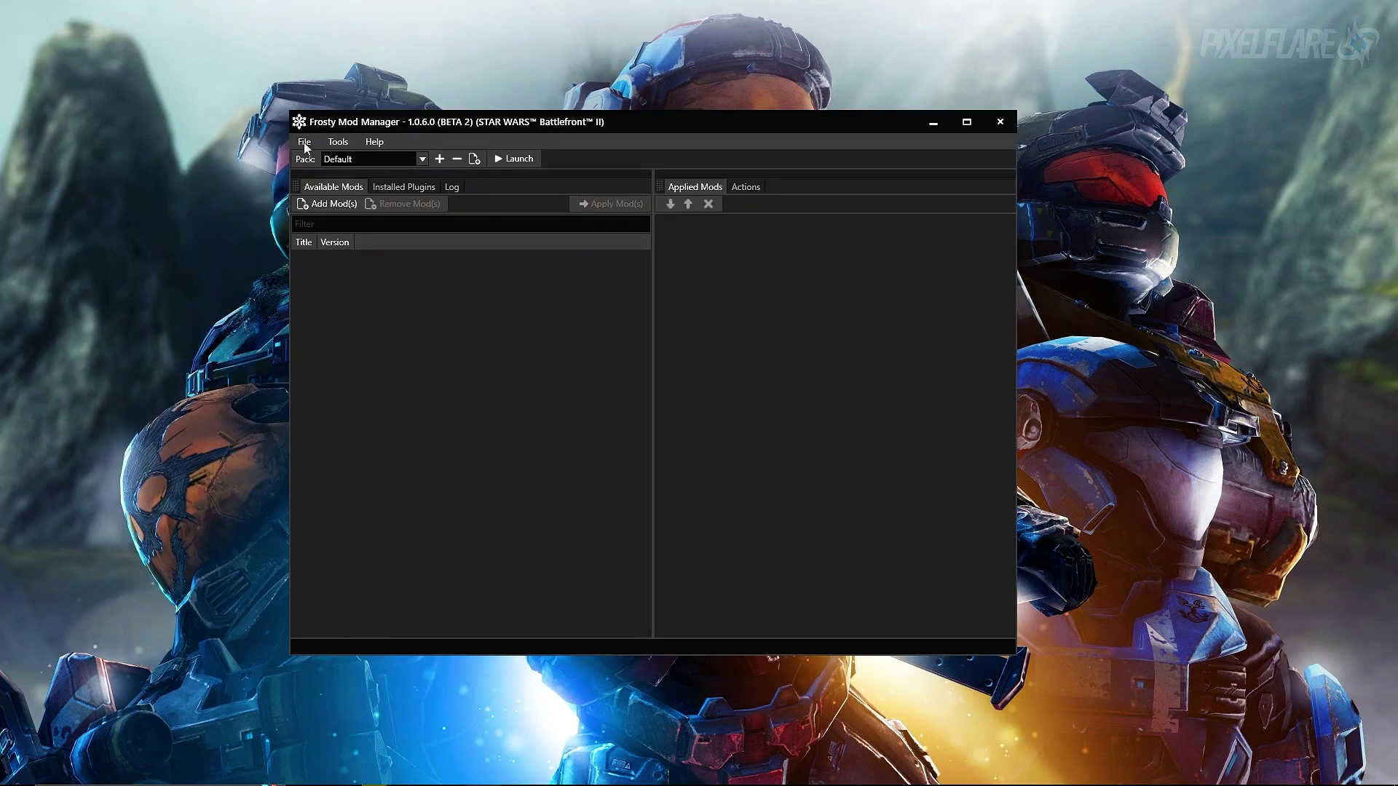
{"action": "left_click", "coordinate": [374, 142]}
{"action": "left_click", "coordinate": [362, 163]}
{"action": "left_click", "coordinate": [372, 162]}
{"action": "left_click", "coordinate": [397, 187]}
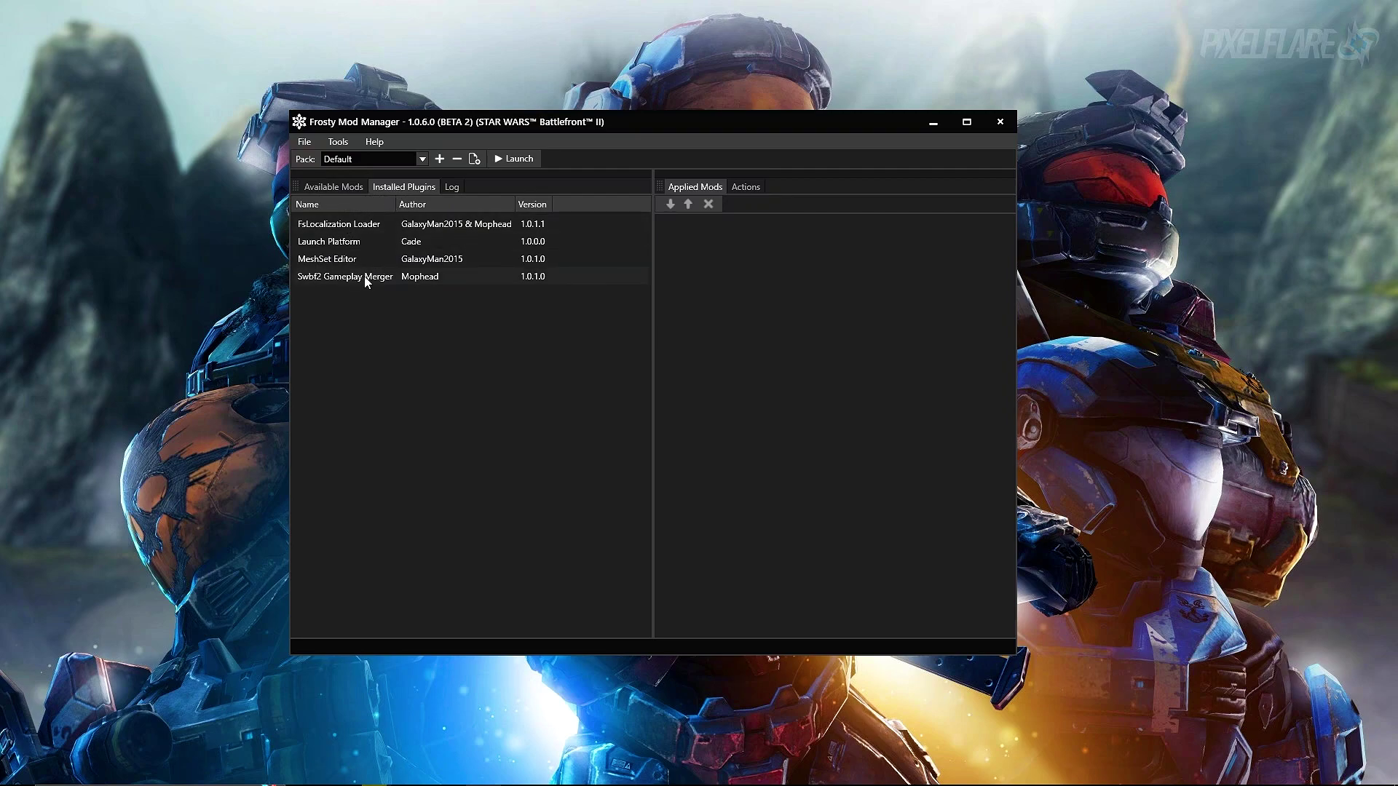
{"action": "left_click", "coordinate": [359, 188]}
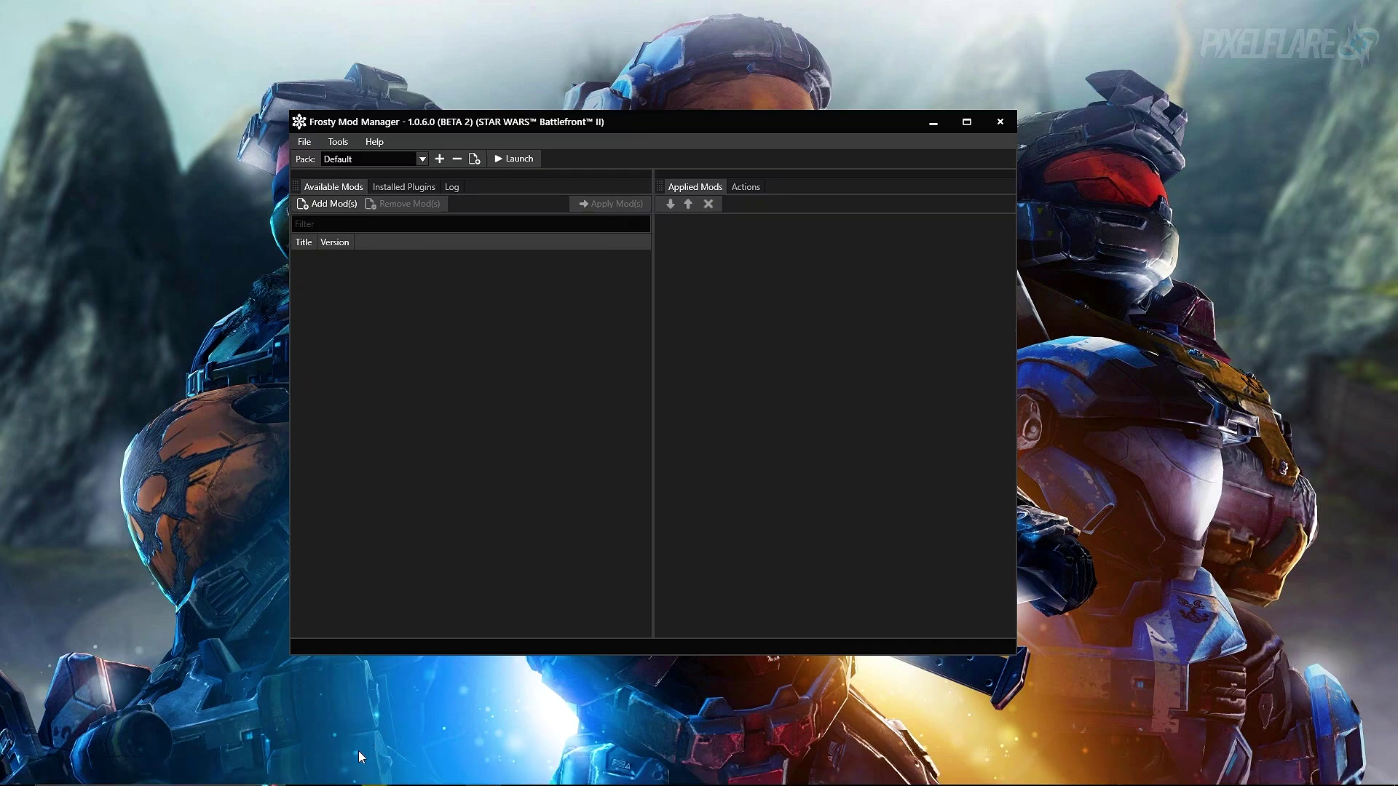
Switch to the browser and view the Battlefront 2022 mod page on Nexus Mods.
{"action": "left_click", "coordinate": [341, 772]}
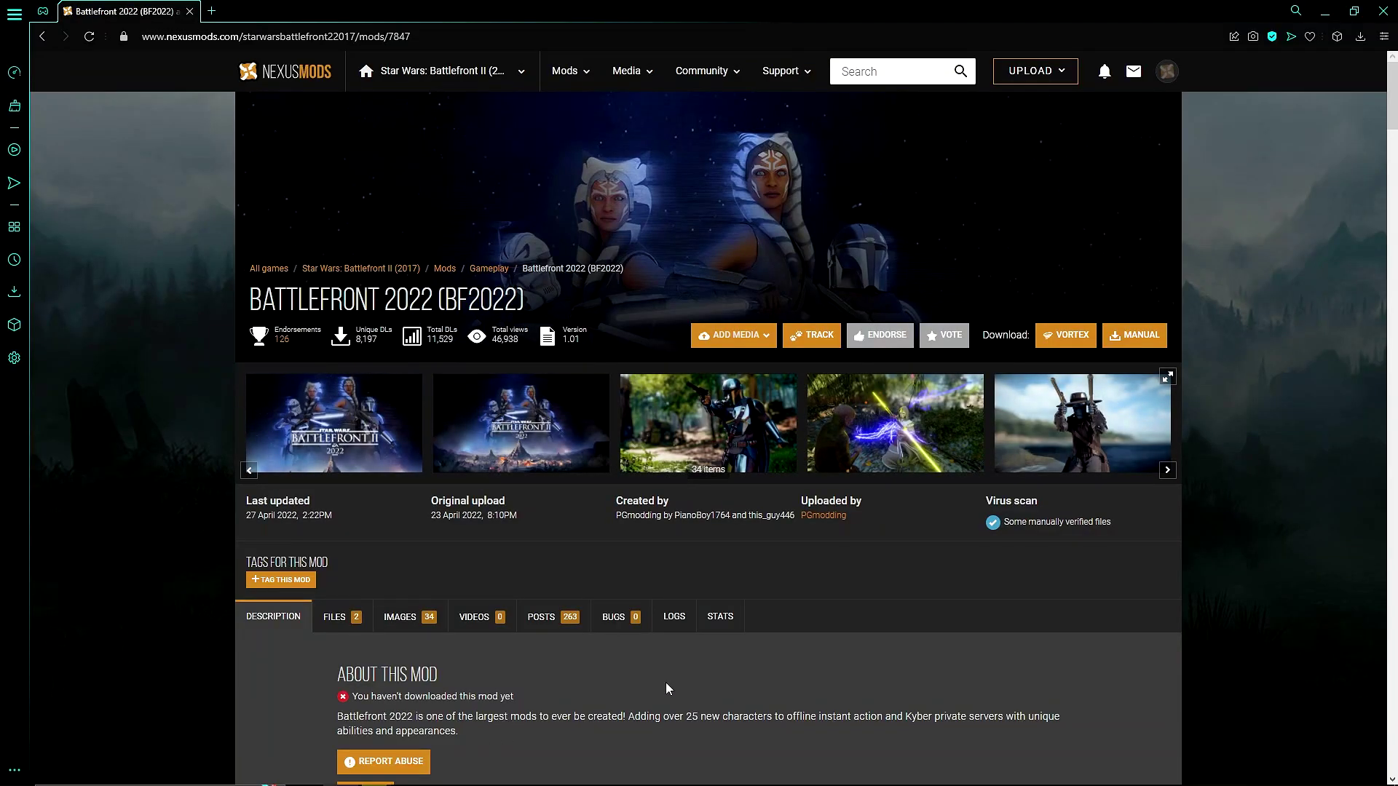
{"action": "scroll", "coordinate": [662, 679], "scroll_direction": "down", "scroll_amount": 1}
{"action": "scroll", "coordinate": [663, 679], "scroll_direction": "up", "scroll_amount": 1}
Switch back to Frosty Mod Manager, check the installed plugins again, and return to the available mods.
{"action": "mouse_move", "coordinate": [429, 775]}
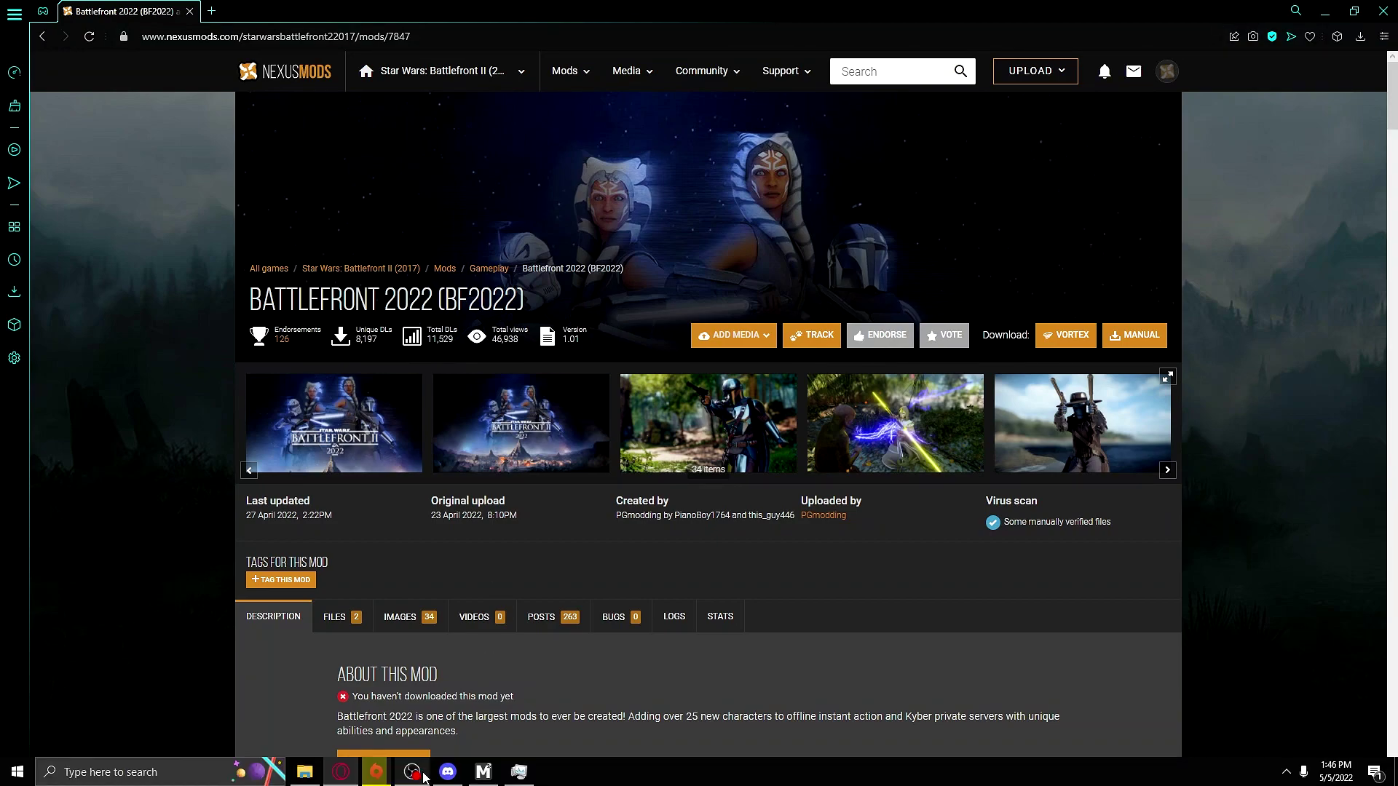
{"action": "left_click", "coordinate": [481, 773]}
{"action": "left_click", "coordinate": [402, 187]}
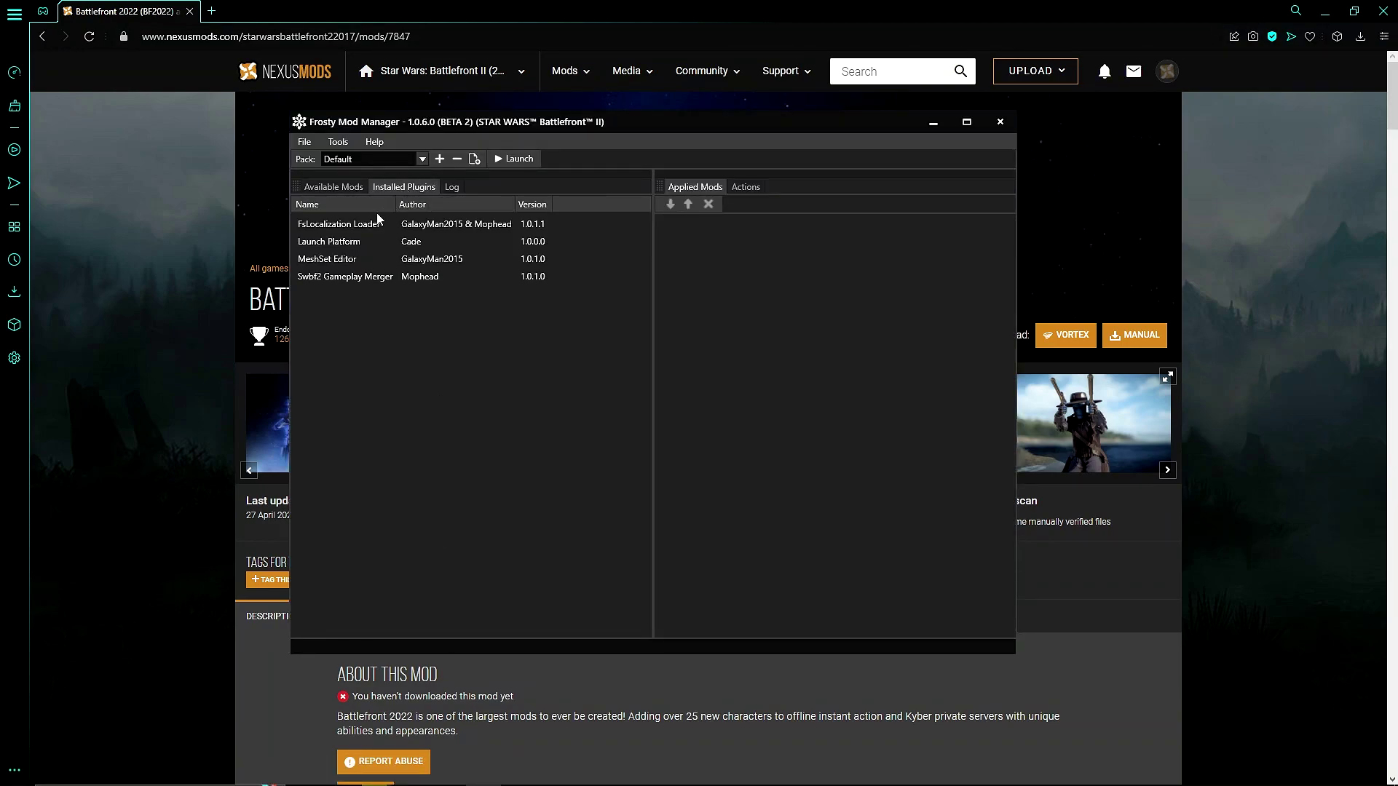
{"action": "left_click", "coordinate": [350, 188]}
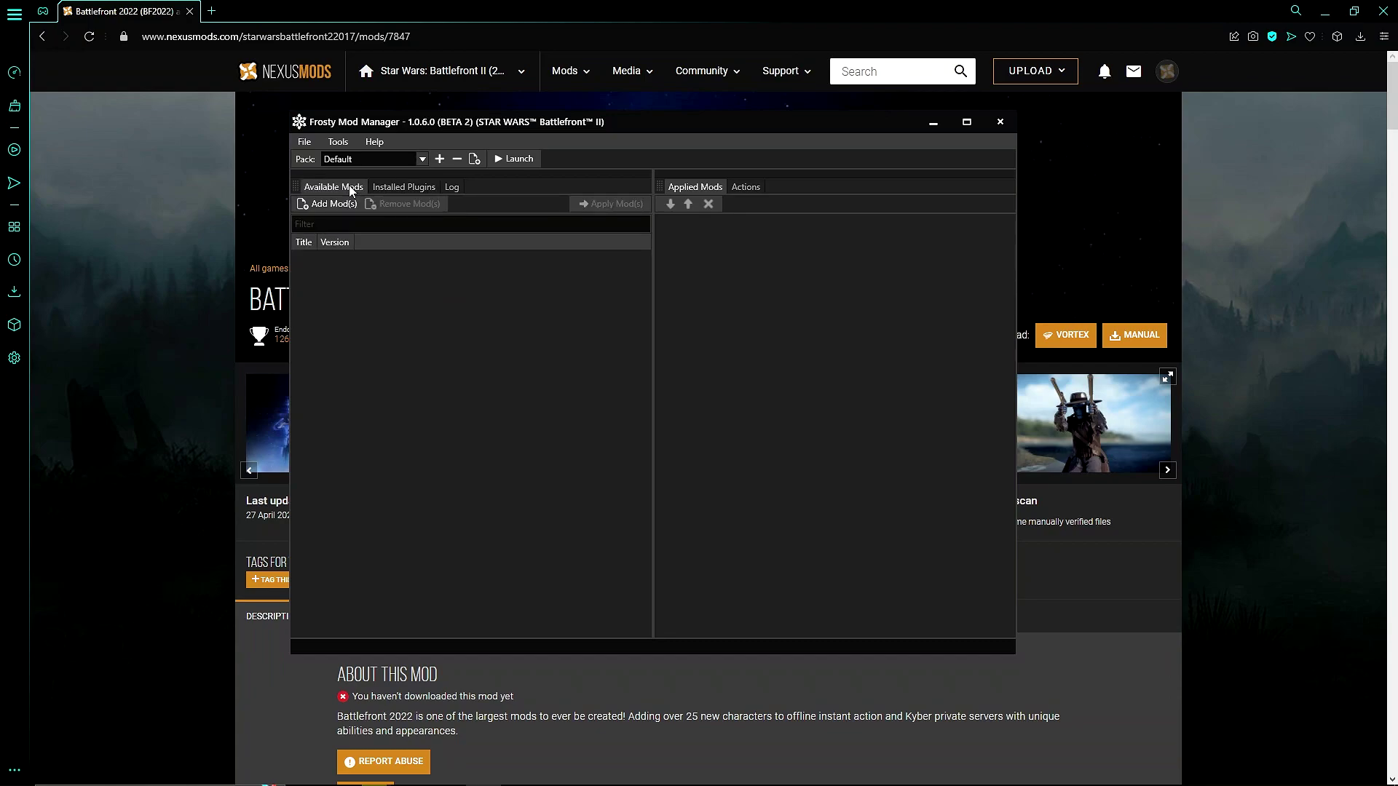
Return to the Battlefront 2022 page in the browser and read the mod's description.
{"action": "left_click_drag", "start_coordinate": [568, 128], "coordinate": [595, 129]}
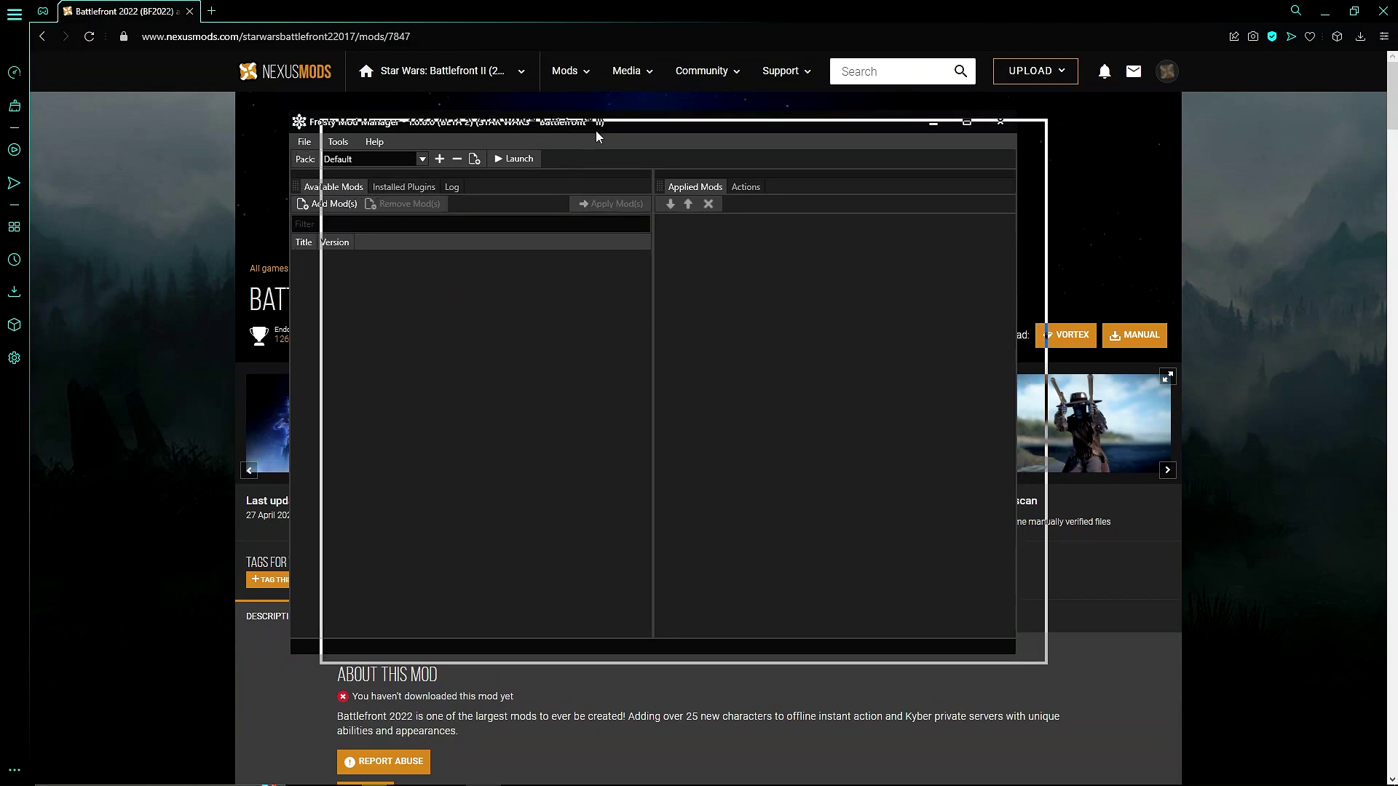
{"action": "left_click", "coordinate": [793, 610]}
{"action": "scroll", "coordinate": [793, 633], "scroll_direction": "down", "scroll_amount": 7}
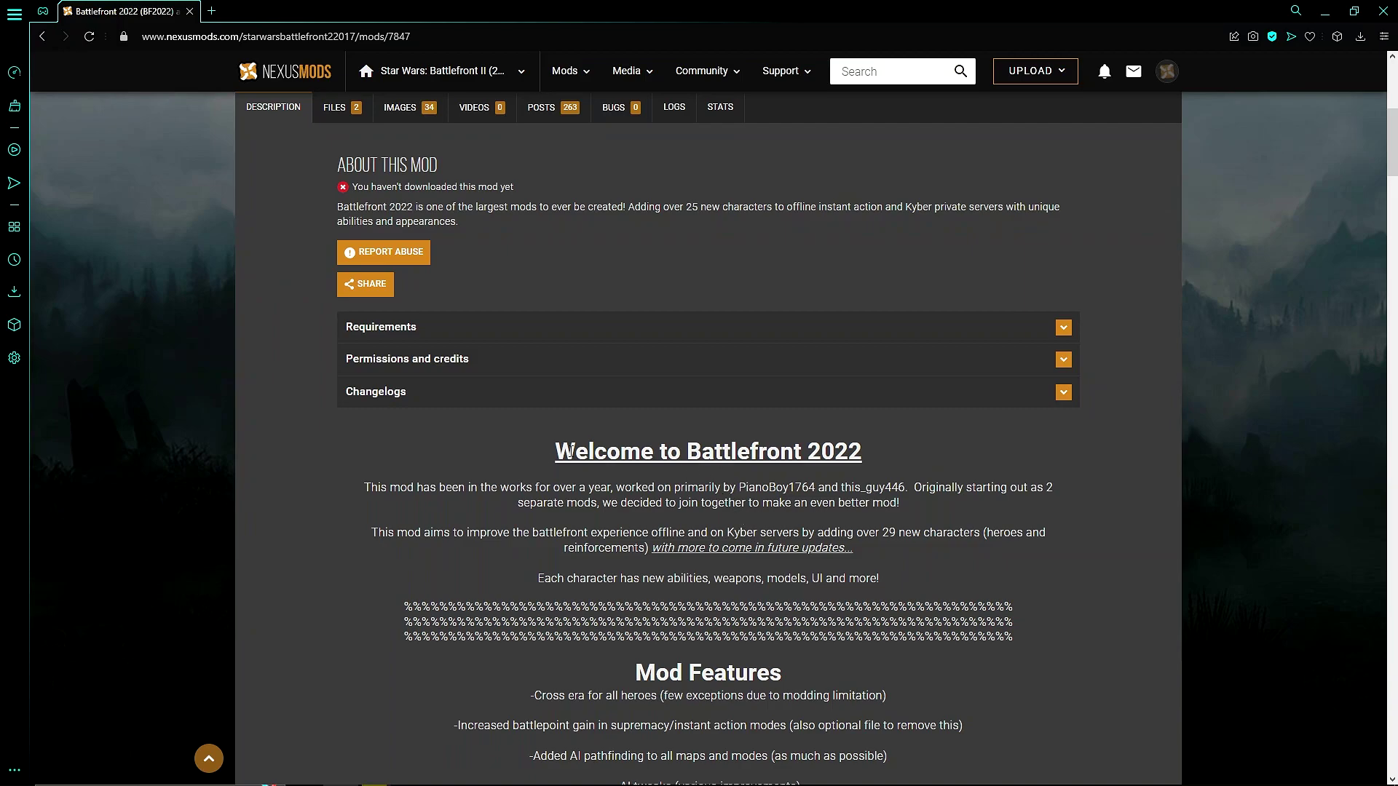
Expand the Requirements section of the Battlefront 2022 mod page and review the required and optional mods.
{"action": "scroll", "coordinate": [655, 481], "scroll_direction": "up", "scroll_amount": 7}
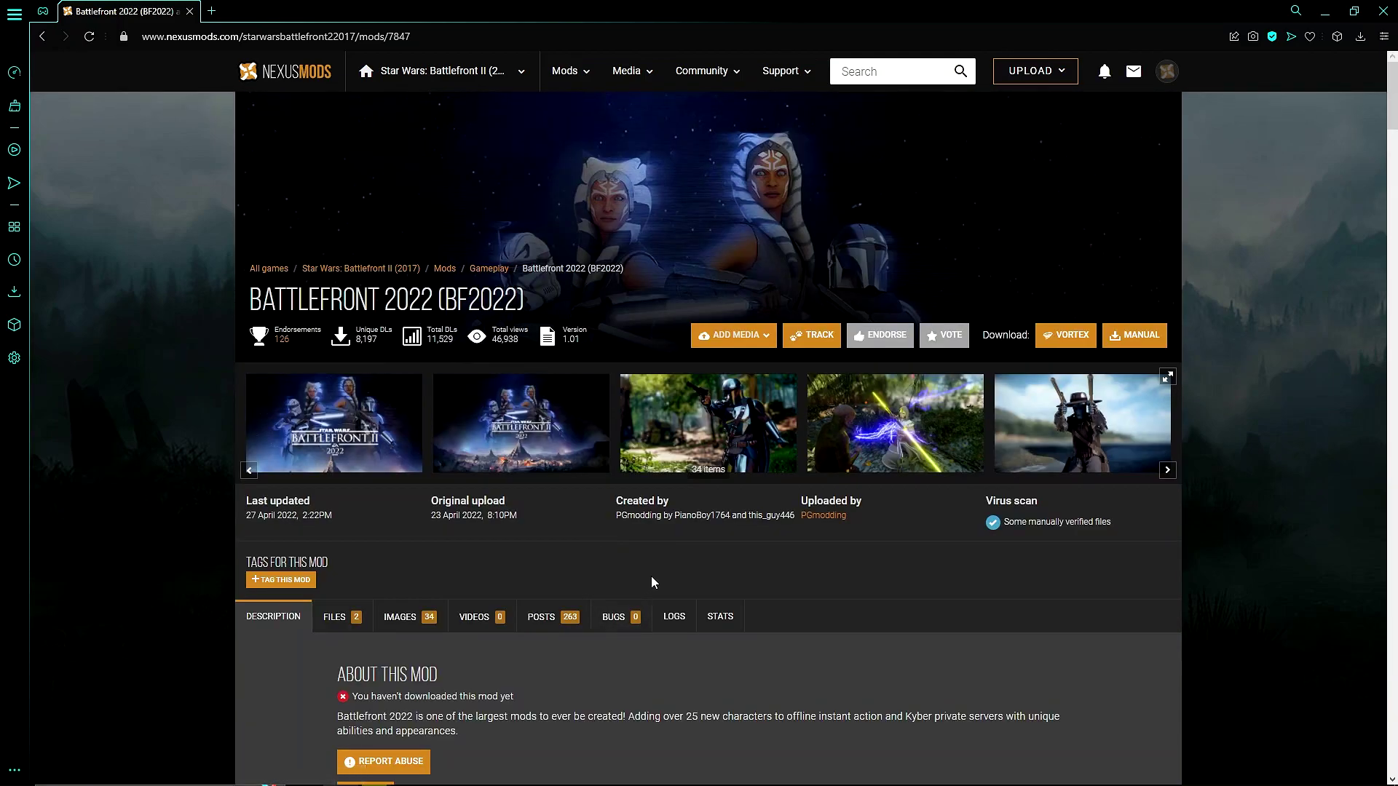
{"action": "scroll", "coordinate": [651, 575], "scroll_direction": "down", "scroll_amount": 4}
{"action": "left_click", "coordinate": [555, 547]}
{"action": "scroll", "coordinate": [614, 460], "scroll_direction": "down", "scroll_amount": 4}
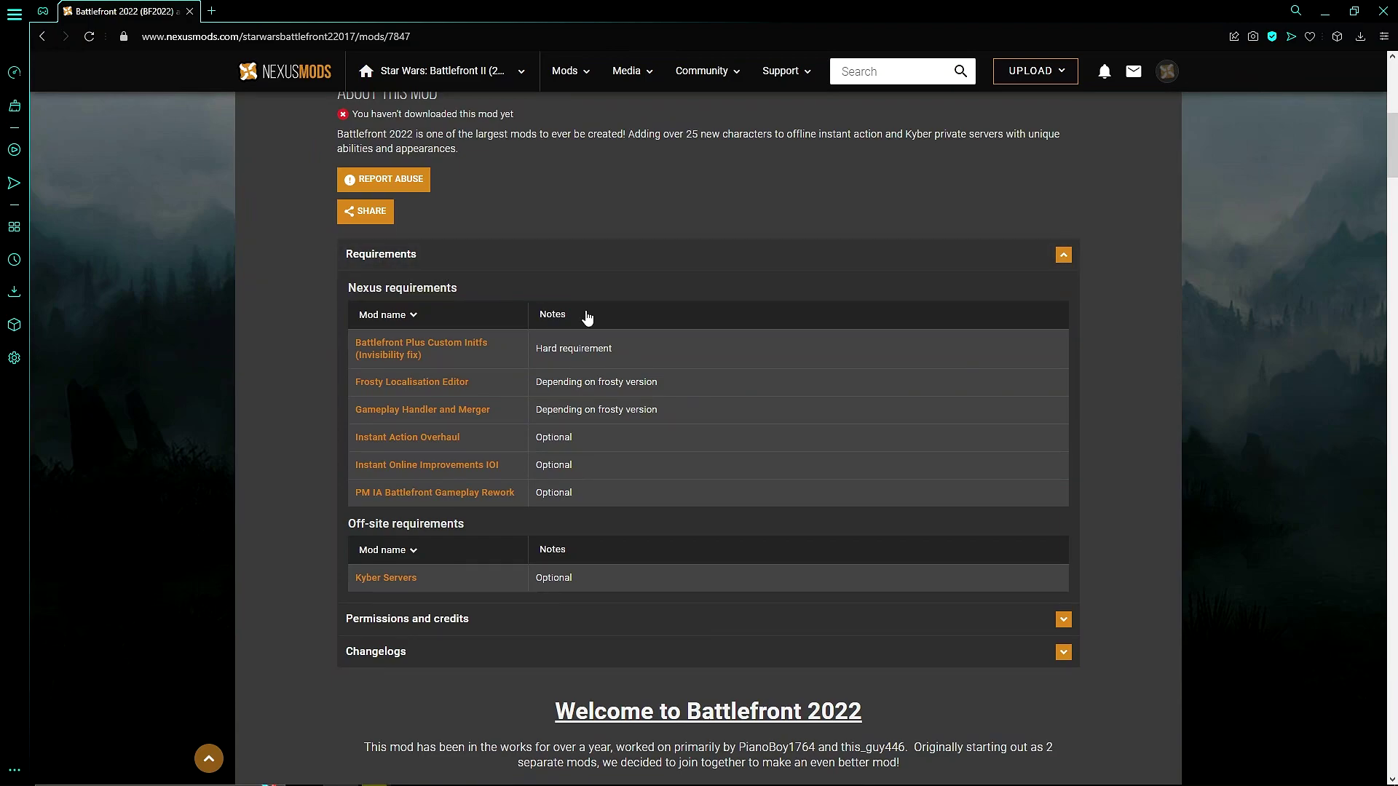
Open the mod's file listing and read through the main, optional and old files, including the BF2022 1.01 notes.
{"action": "scroll", "coordinate": [512, 355], "scroll_direction": "up", "scroll_amount": 8}
{"action": "left_click", "coordinate": [341, 624]}
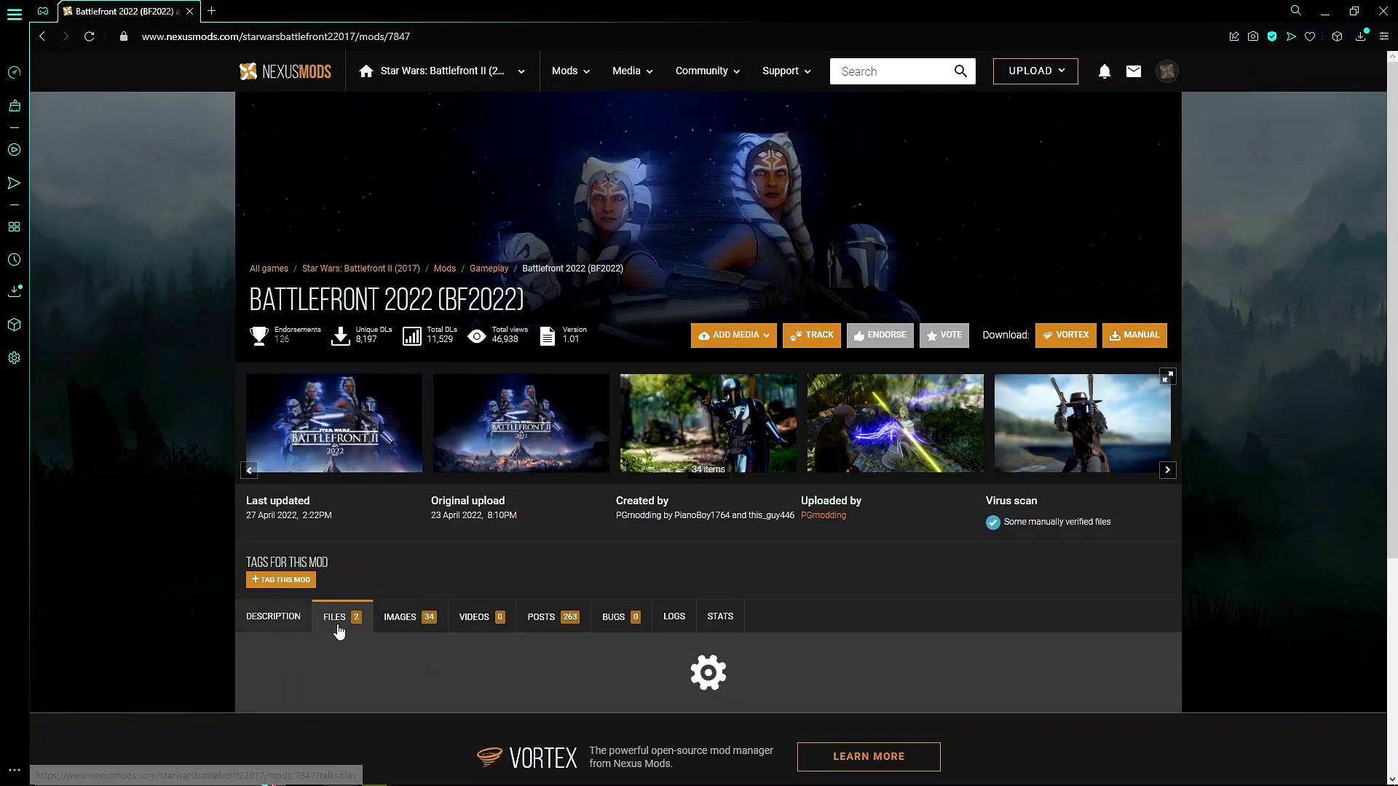
{"action": "scroll", "coordinate": [437, 624], "scroll_direction": "down", "scroll_amount": 5}
{"action": "scroll", "coordinate": [470, 522], "scroll_direction": "down", "scroll_amount": 2}
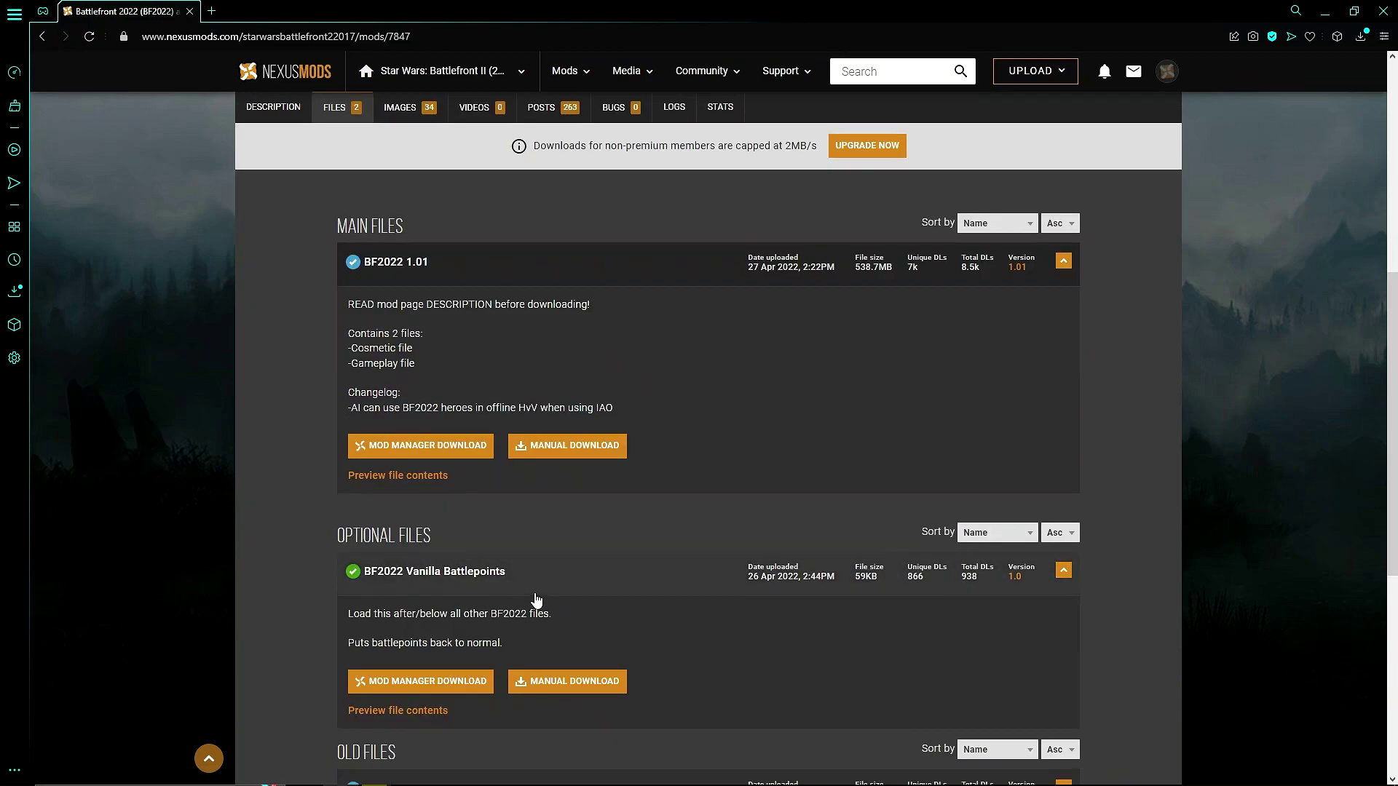
{"action": "scroll", "coordinate": [517, 495], "scroll_direction": "down", "scroll_amount": 5}
{"action": "scroll", "coordinate": [503, 487], "scroll_direction": "up", "scroll_amount": 7}
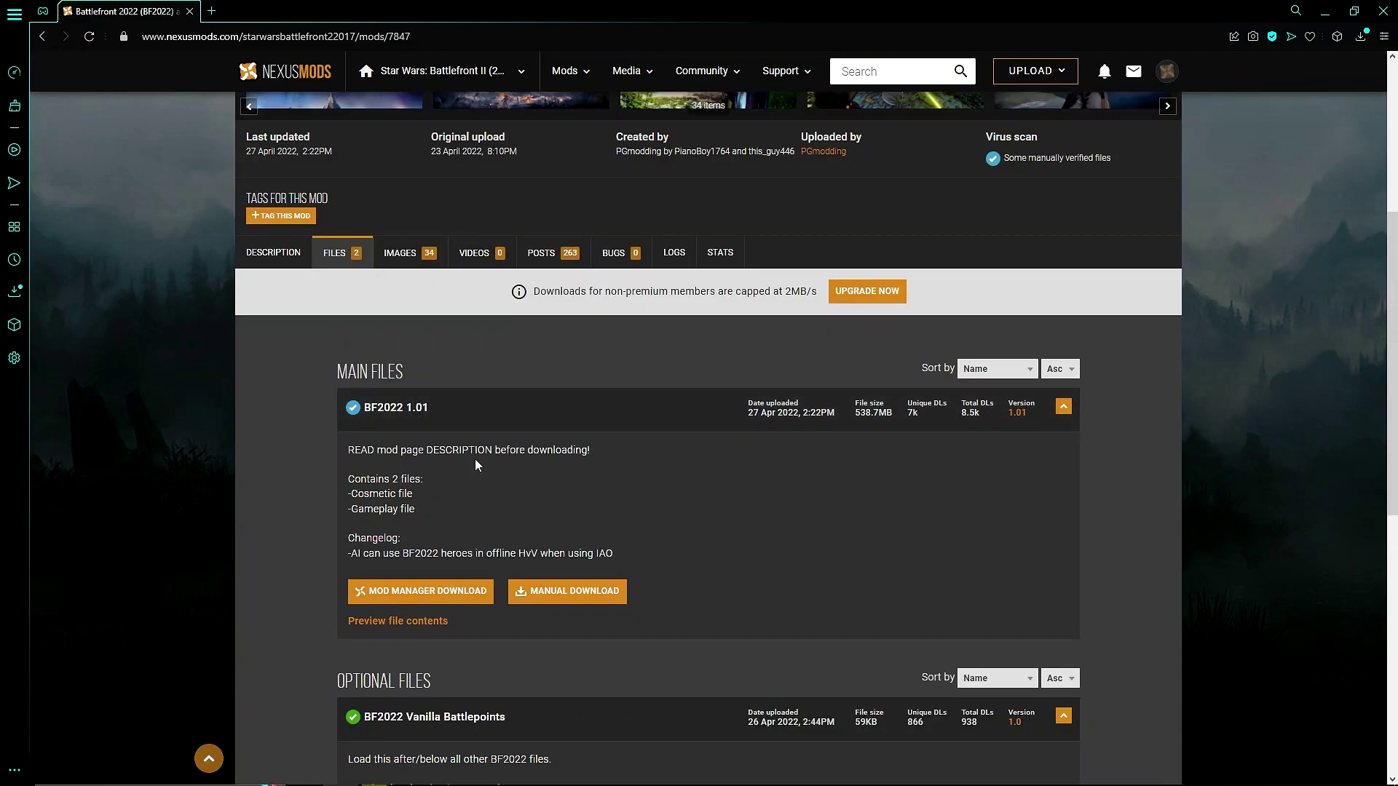
{"action": "left_click_drag", "start_coordinate": [348, 450], "coordinate": [629, 553]}
{"action": "left_click", "coordinate": [467, 547]}
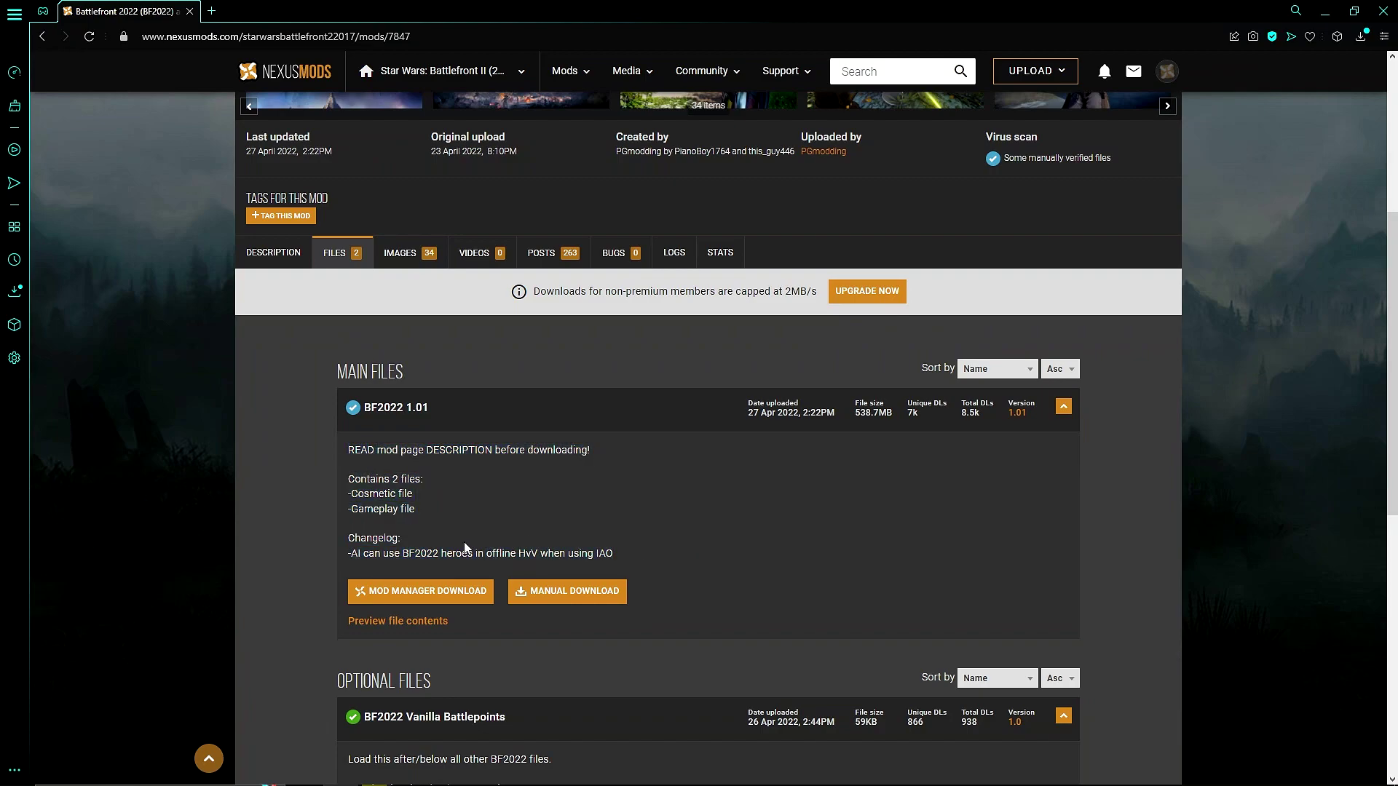
Request the manual download of BF2022 1.01 and compare the free and premium download types.
{"action": "left_click", "coordinate": [586, 593]}
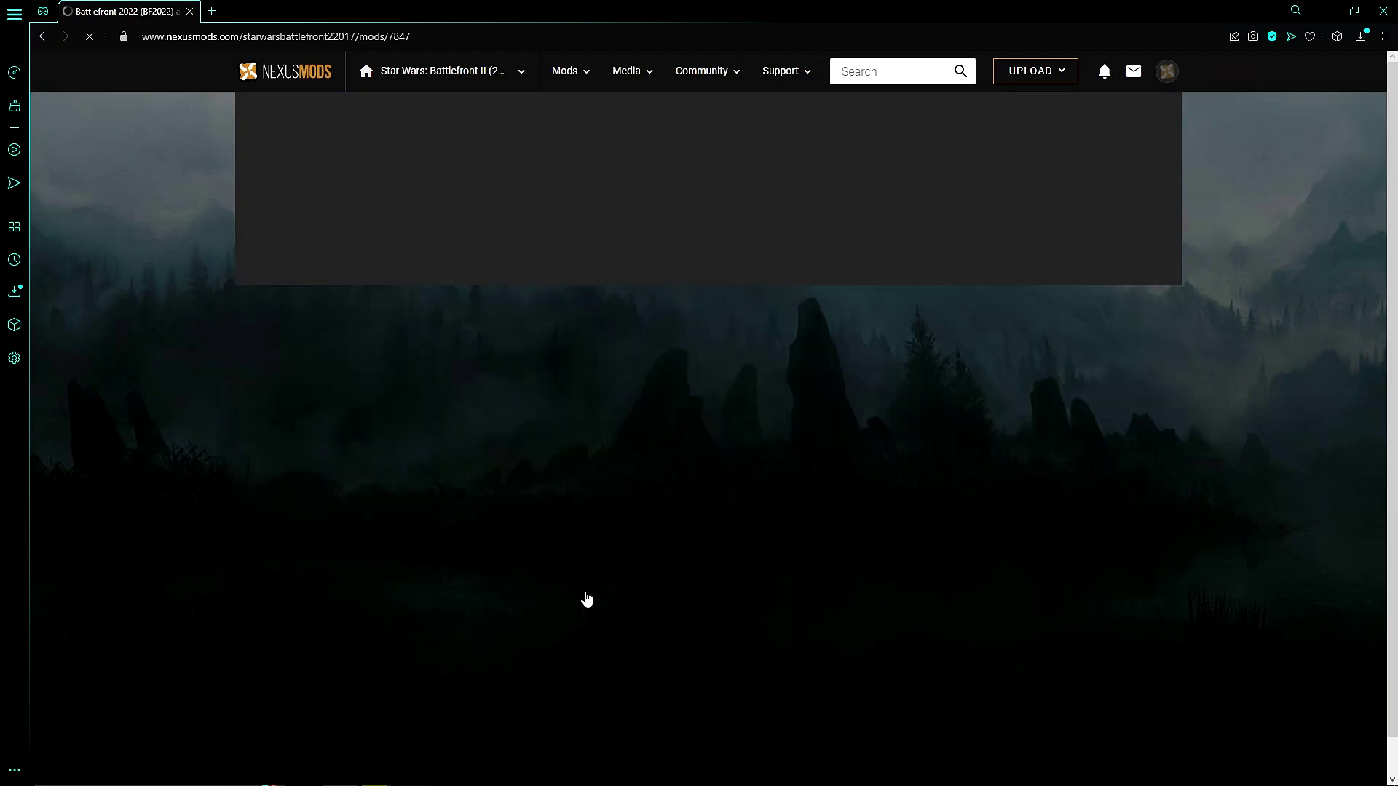
{"action": "scroll", "coordinate": [745, 491], "scroll_direction": "up", "scroll_amount": 3}
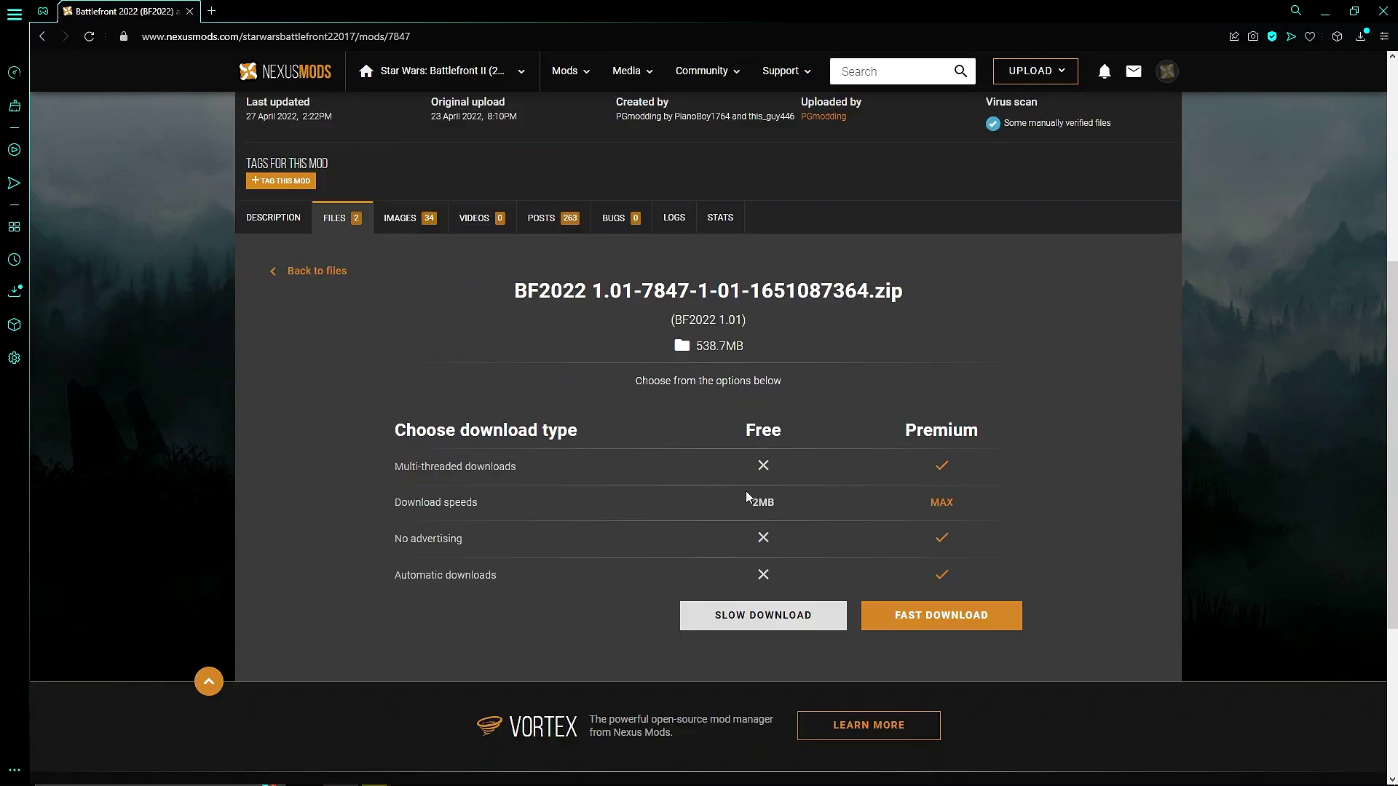
{"action": "left_click_drag", "start_coordinate": [898, 504], "coordinate": [995, 544]}
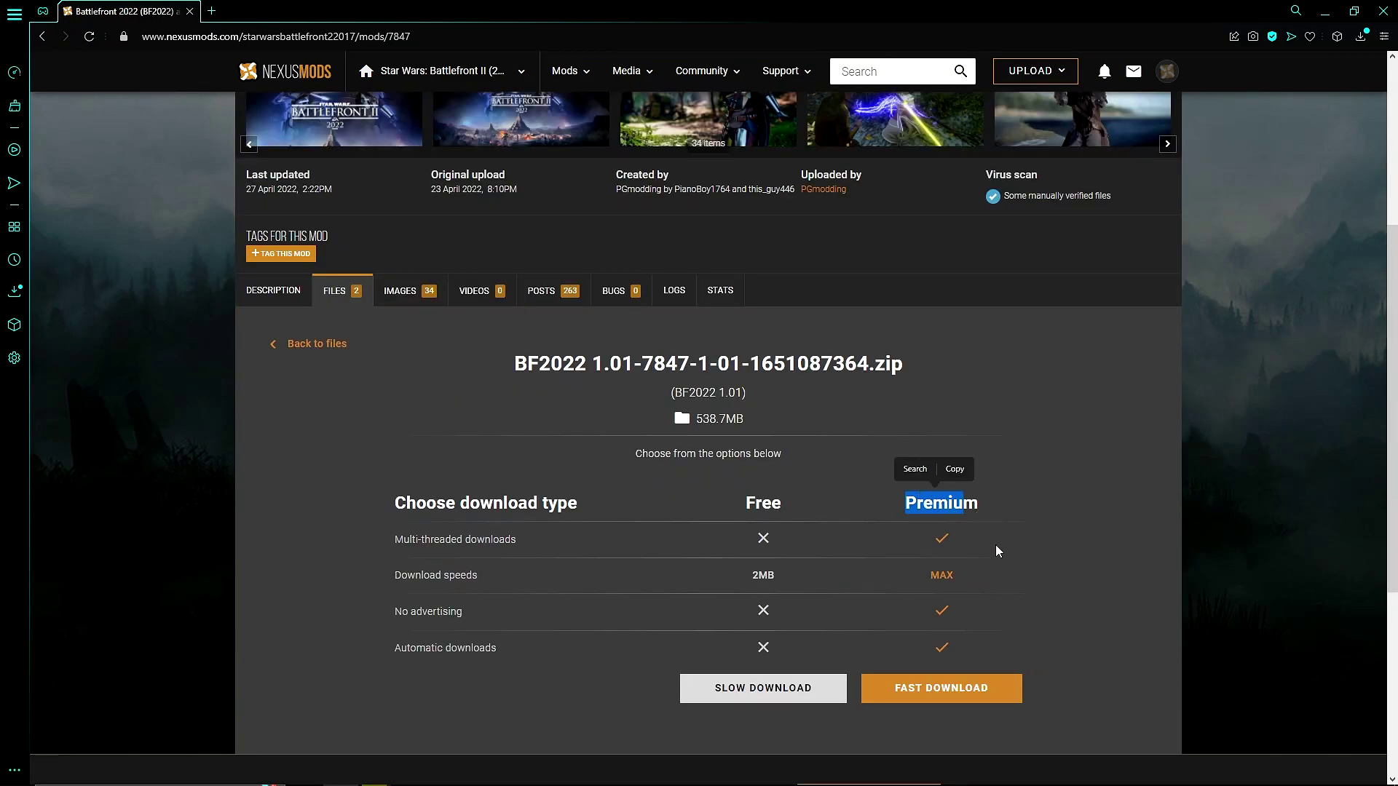
{"action": "left_click", "coordinate": [994, 544]}
{"action": "scroll", "coordinate": [994, 544], "scroll_direction": "up", "scroll_amount": 2}
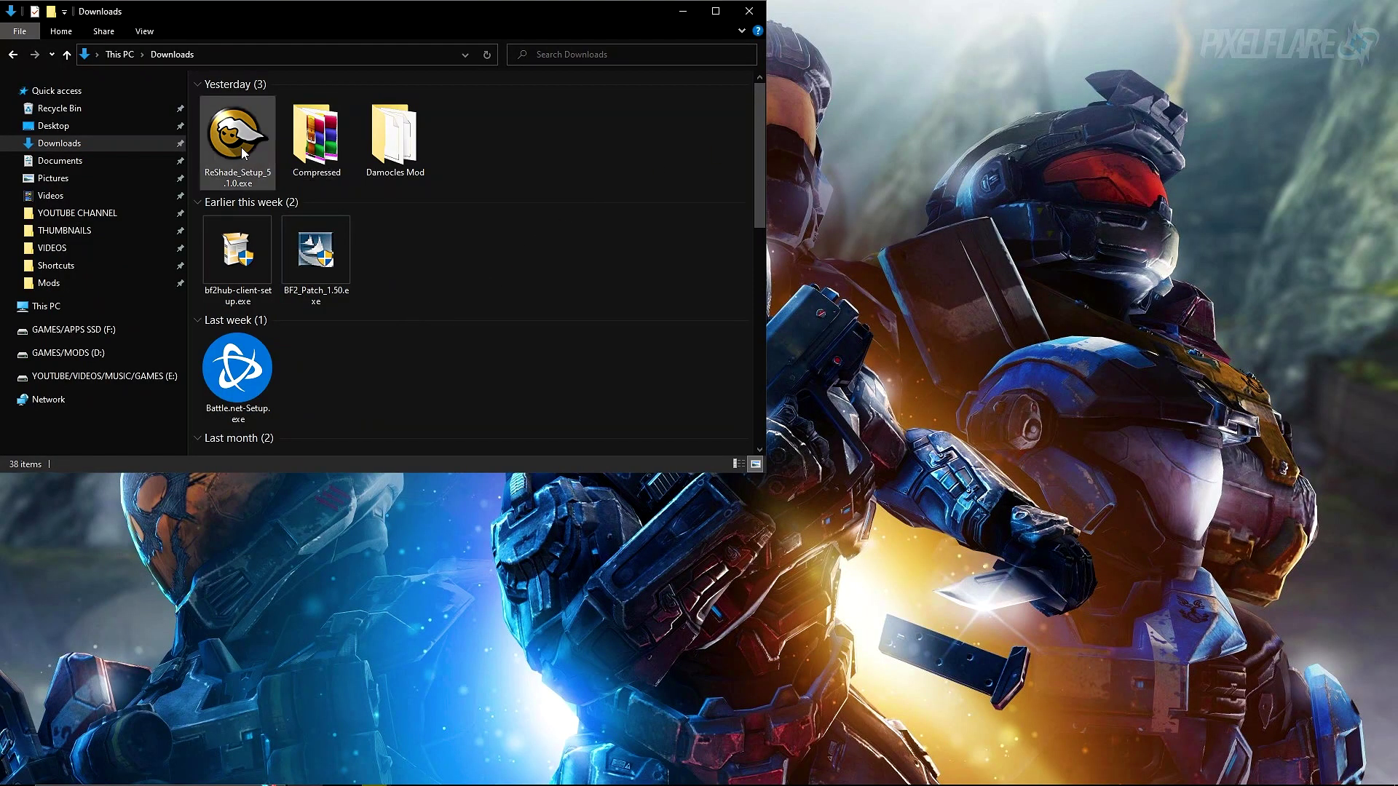
In File Explorer, open the Instant Action folder under Mods > Battlefront 2 (2017) and select Battlefront 2022.zip.
{"action": "left_click", "coordinate": [105, 281]}
{"action": "double_click", "coordinate": [400, 131]}
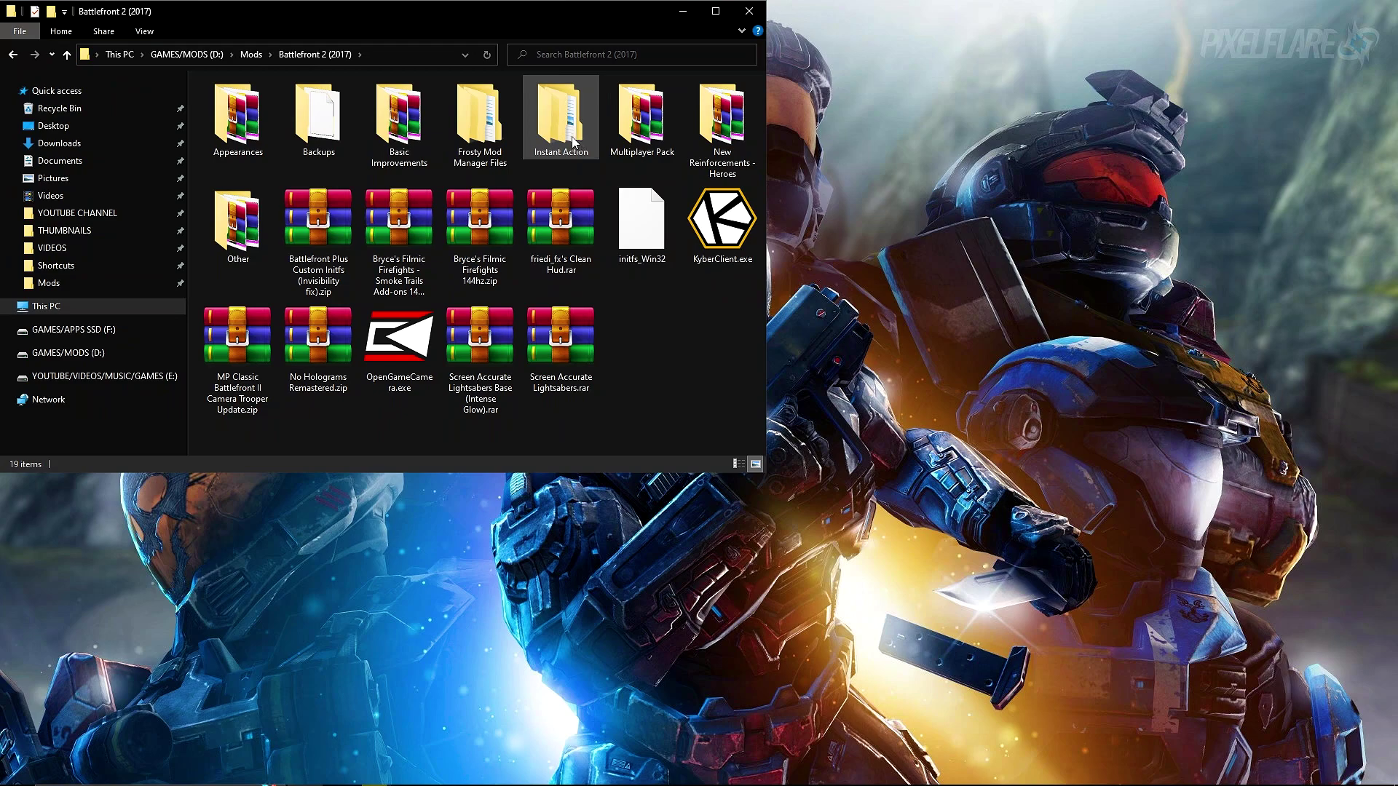
{"action": "double_click", "coordinate": [571, 141]}
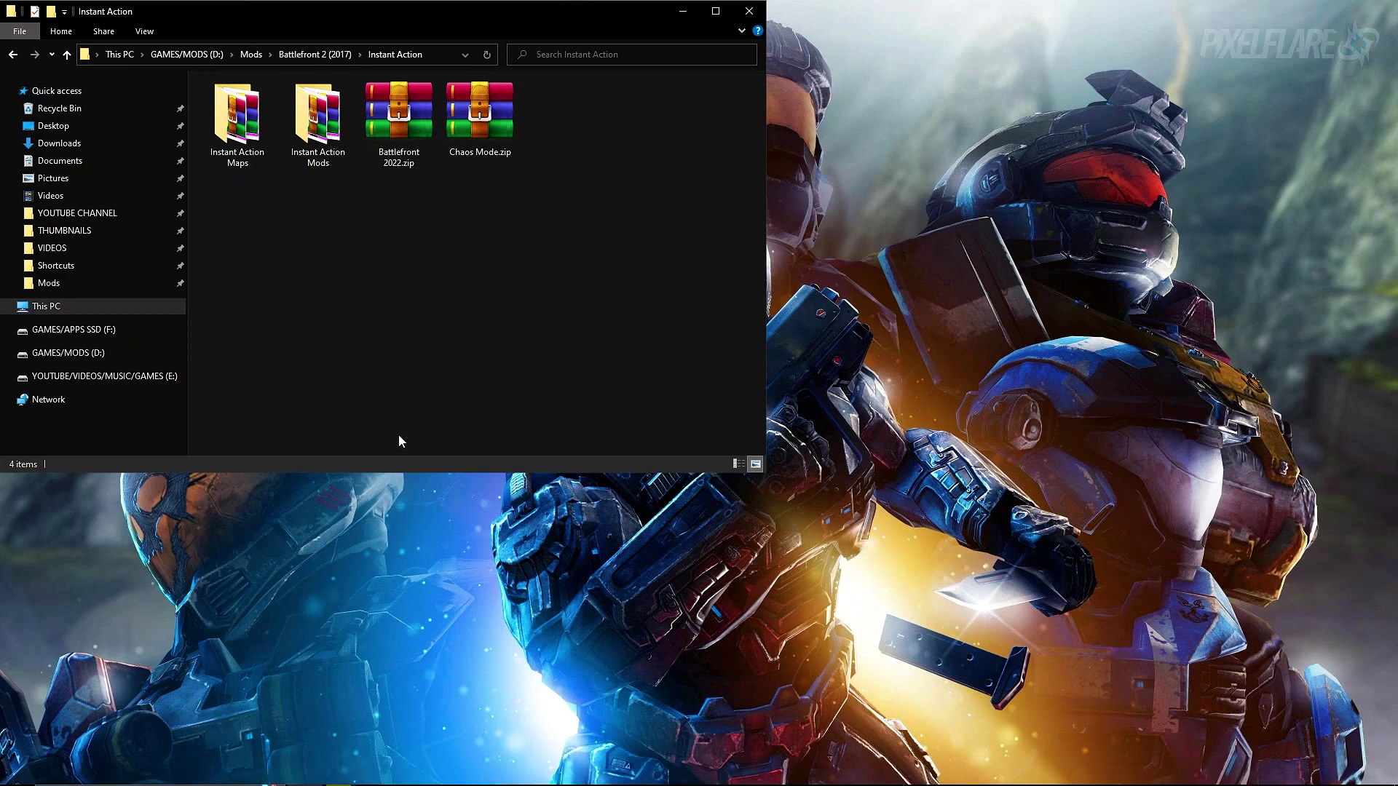
{"action": "left_click", "coordinate": [407, 135]}
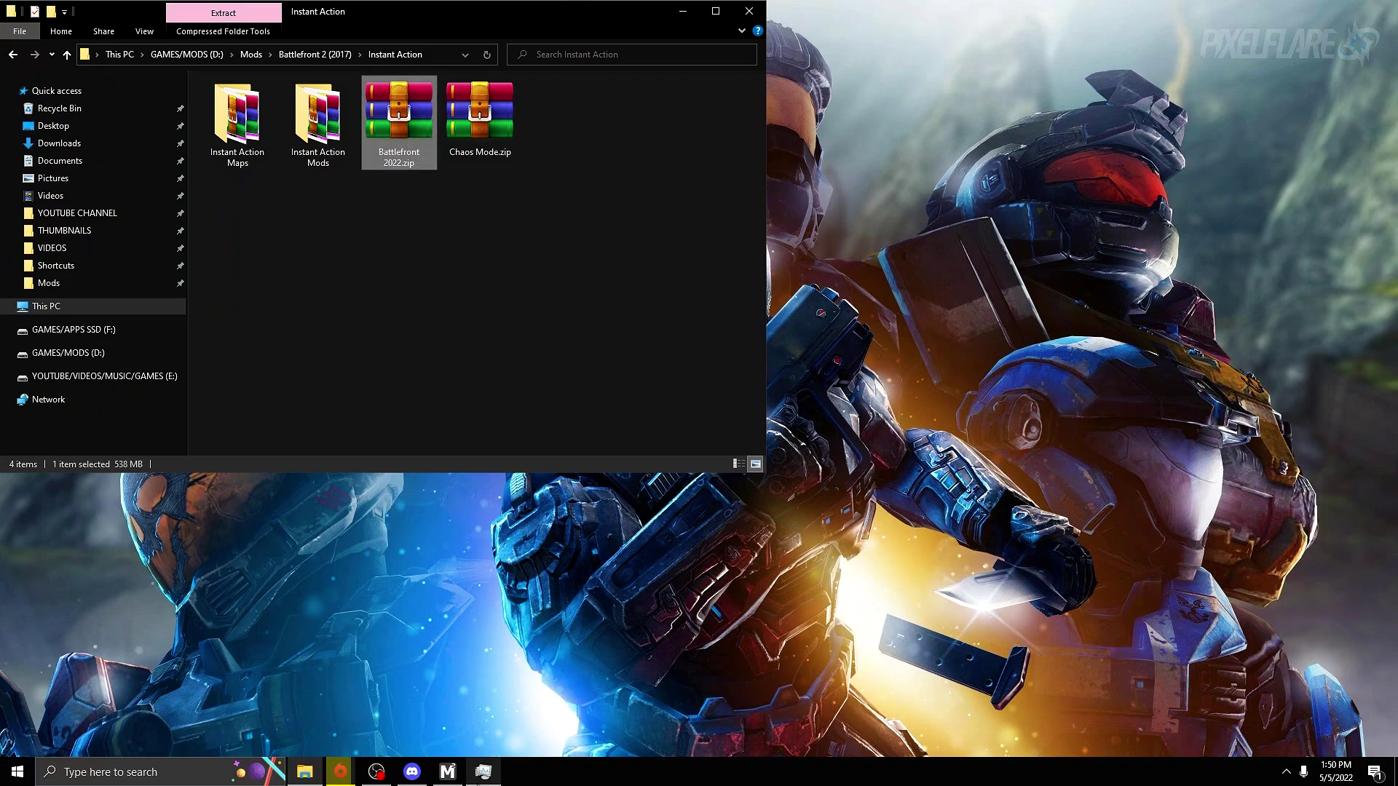
Bring up Frosty Mod Manager beside the folder window and import Battlefront 2022.zip into its available mods.
{"action": "left_click", "coordinate": [448, 773]}
{"action": "left_click_drag", "start_coordinate": [584, 138], "coordinate": [857, 225]}
{"action": "left_click_drag", "start_coordinate": [399, 128], "coordinate": [664, 487]}
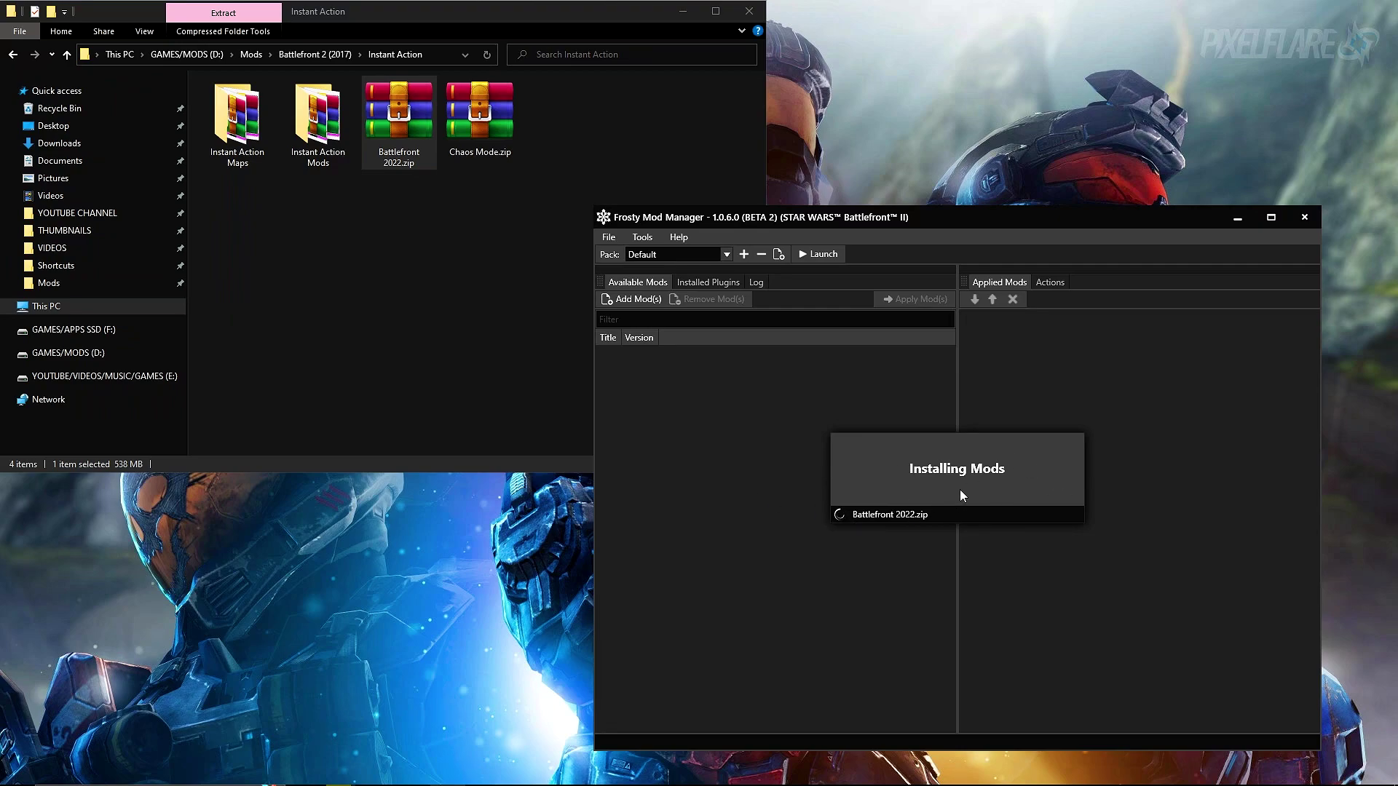
{"action": "left_click_drag", "start_coordinate": [386, 150], "coordinate": [492, 340]}
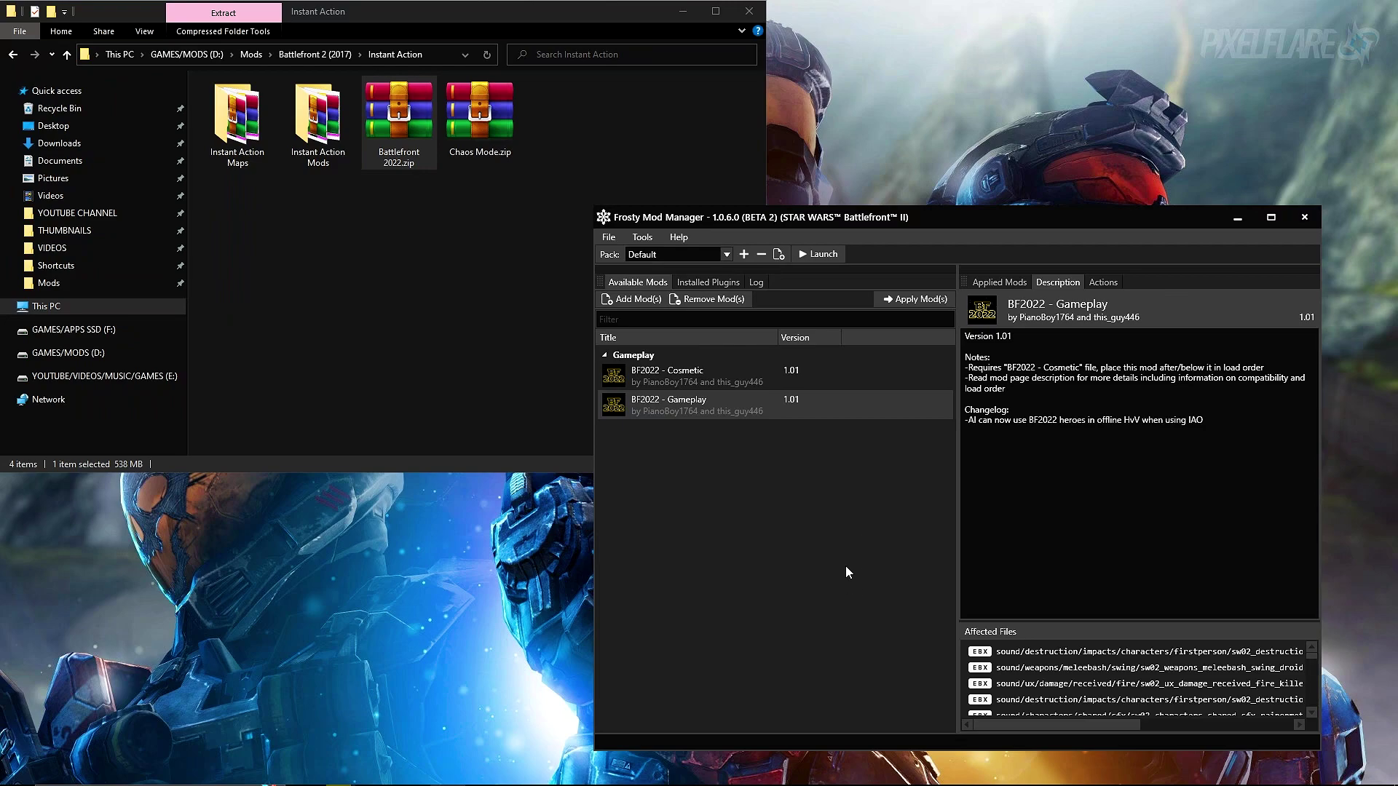
Apply BF2022 - Cosmetic followed by BF2022 - Gameplay, and check the Gameplay mod's load-order notes in its description.
{"action": "double_click", "coordinate": [824, 374]}
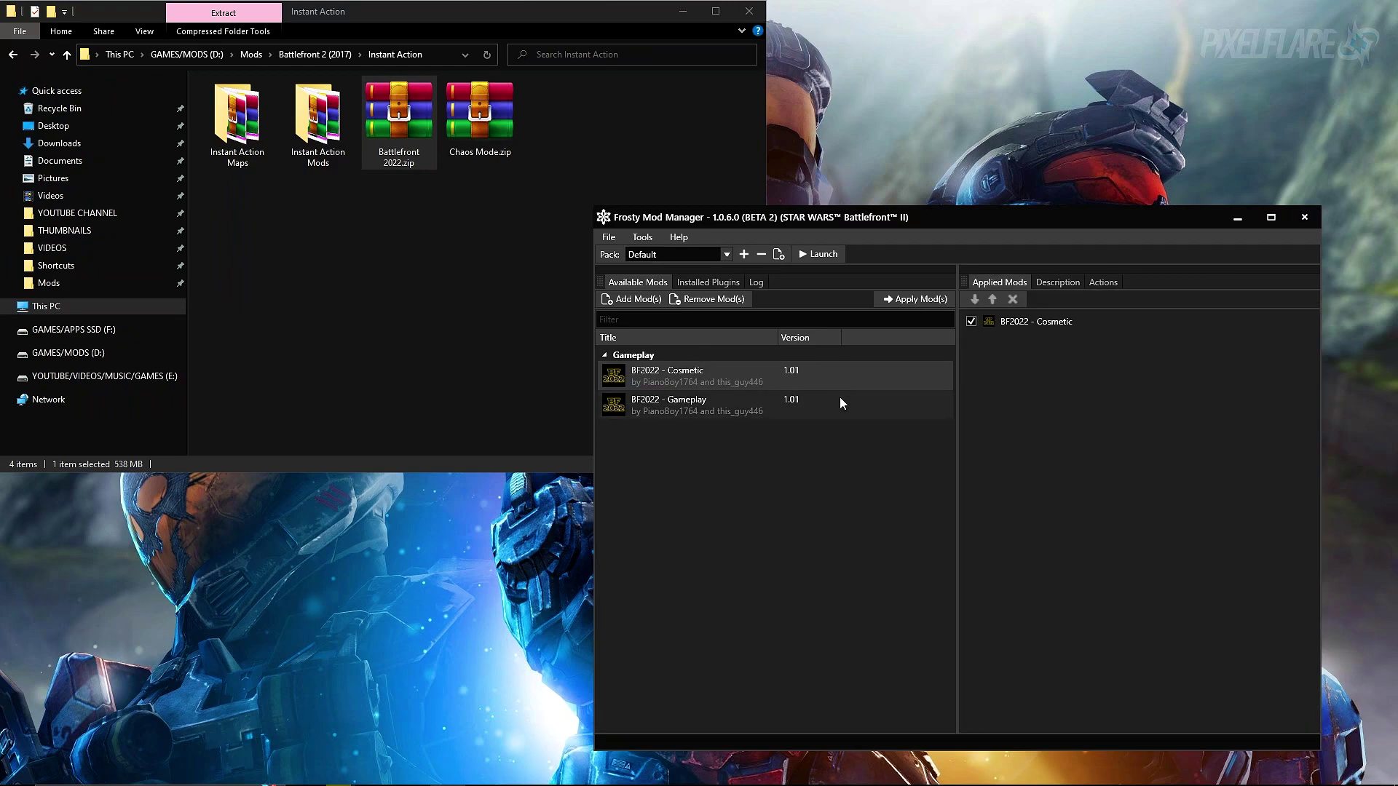
{"action": "double_click", "coordinate": [840, 399]}
{"action": "left_click", "coordinate": [1058, 282]}
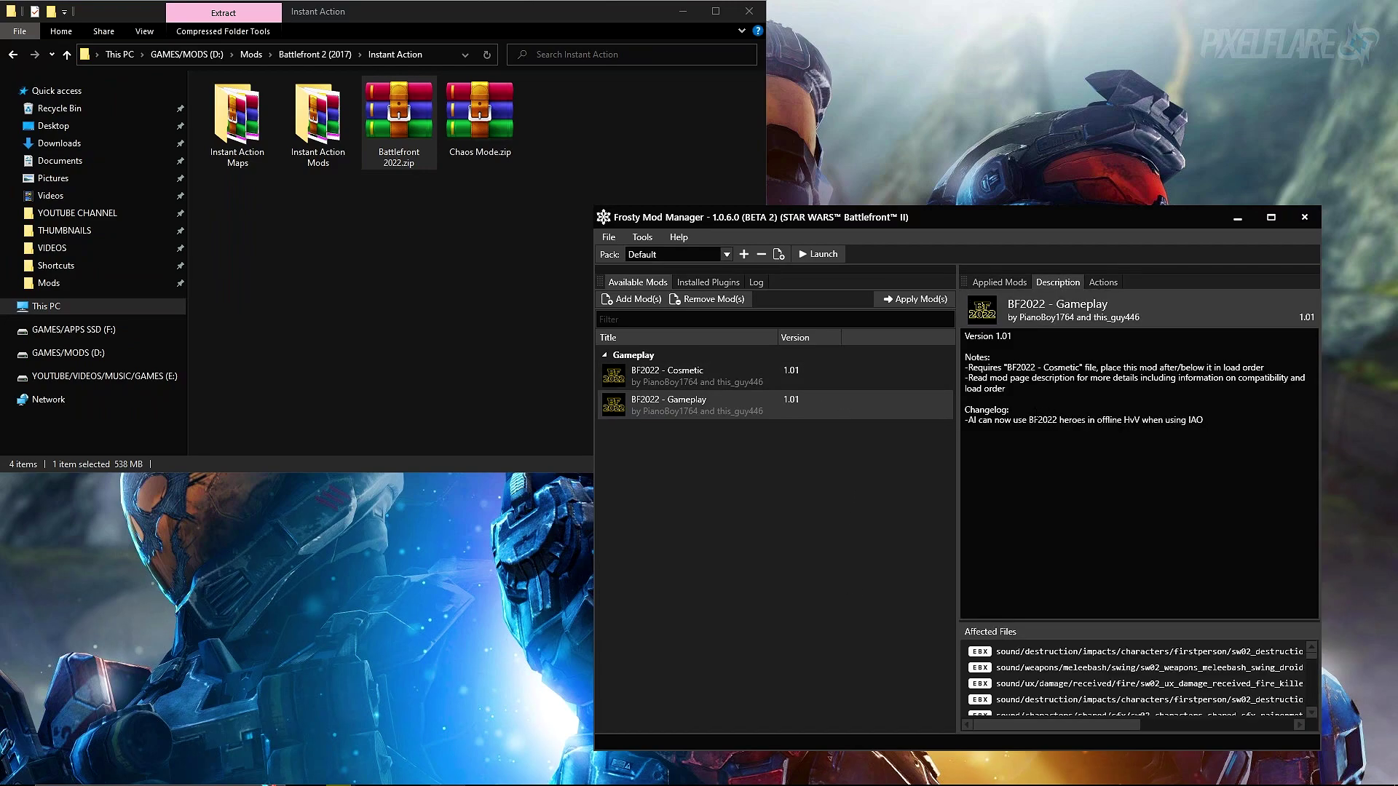
{"action": "left_click_drag", "start_coordinate": [1046, 368], "coordinate": [1097, 368]}
{"action": "left_click", "coordinate": [1098, 367]}
{"action": "left_click", "coordinate": [999, 281]}
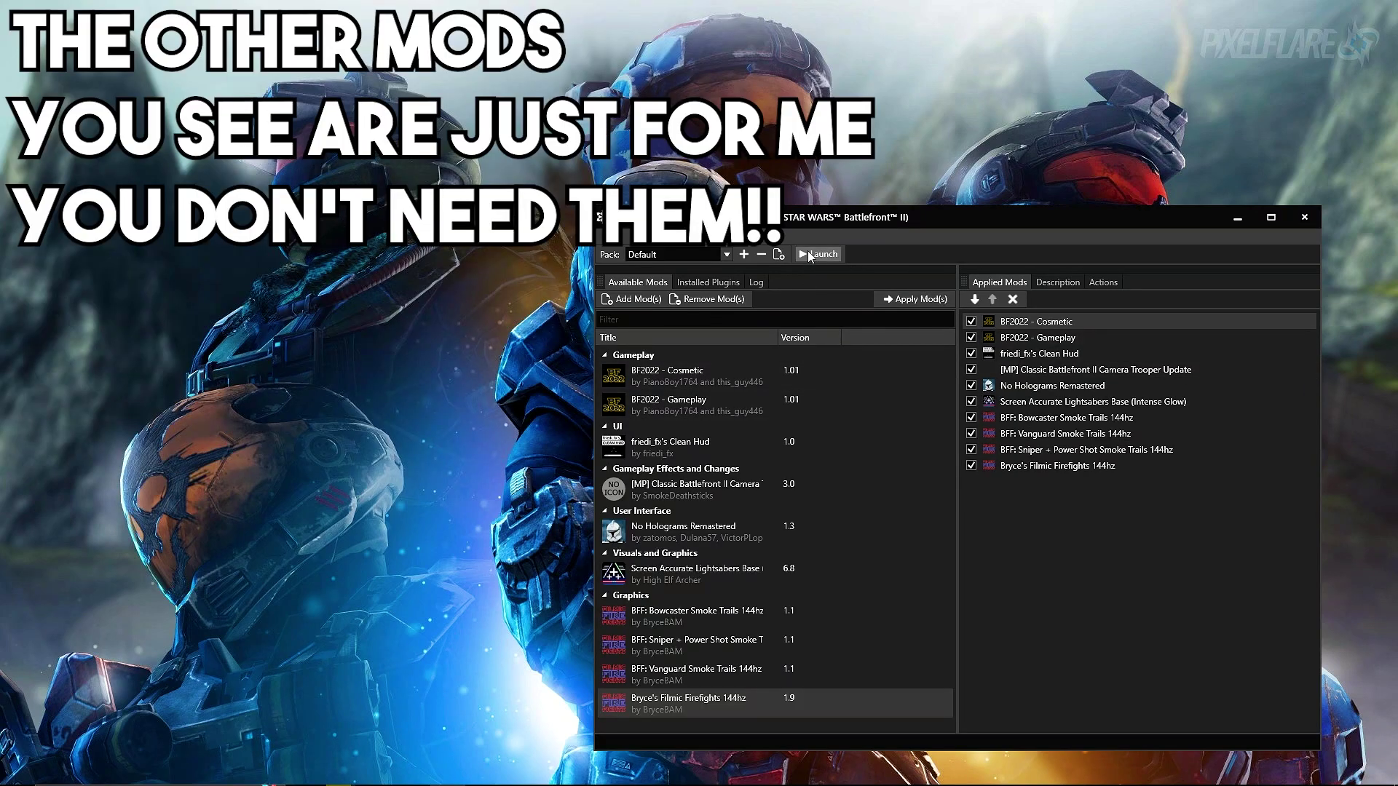
Launch the modded game with the Default pack, view the heroes in the collection, and return to the home screen.
{"action": "left_click", "coordinate": [809, 254]}
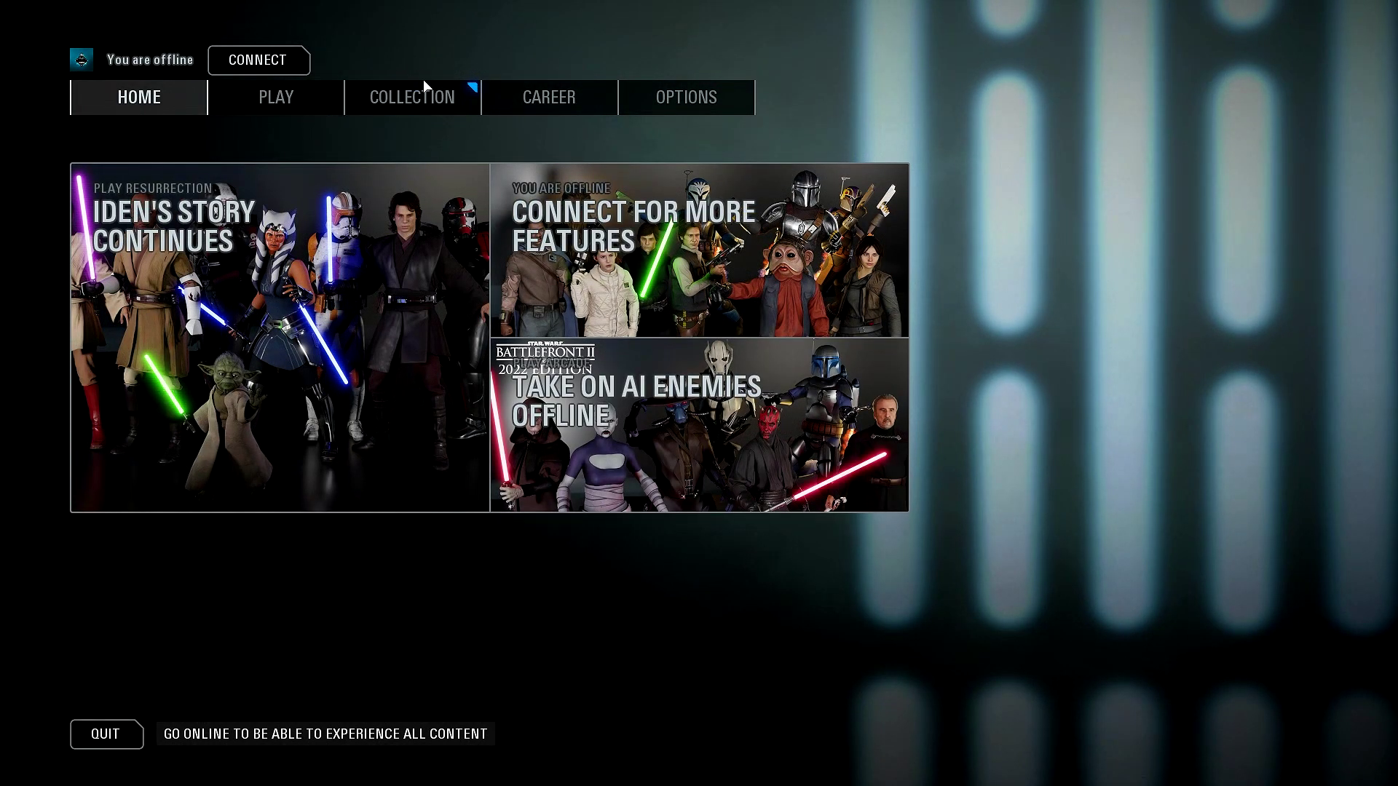
{"action": "left_click", "coordinate": [433, 108]}
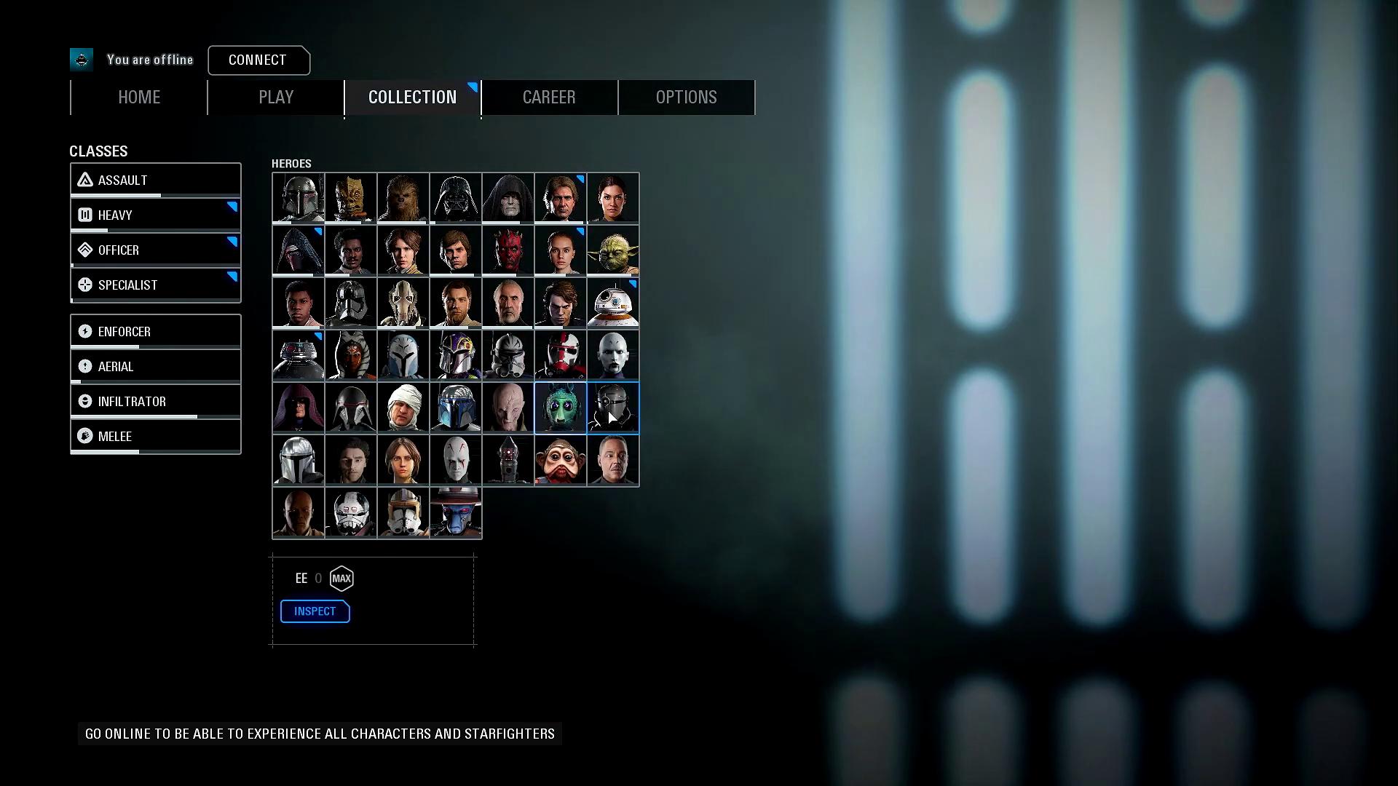
{"action": "key", "text": "Escape"}
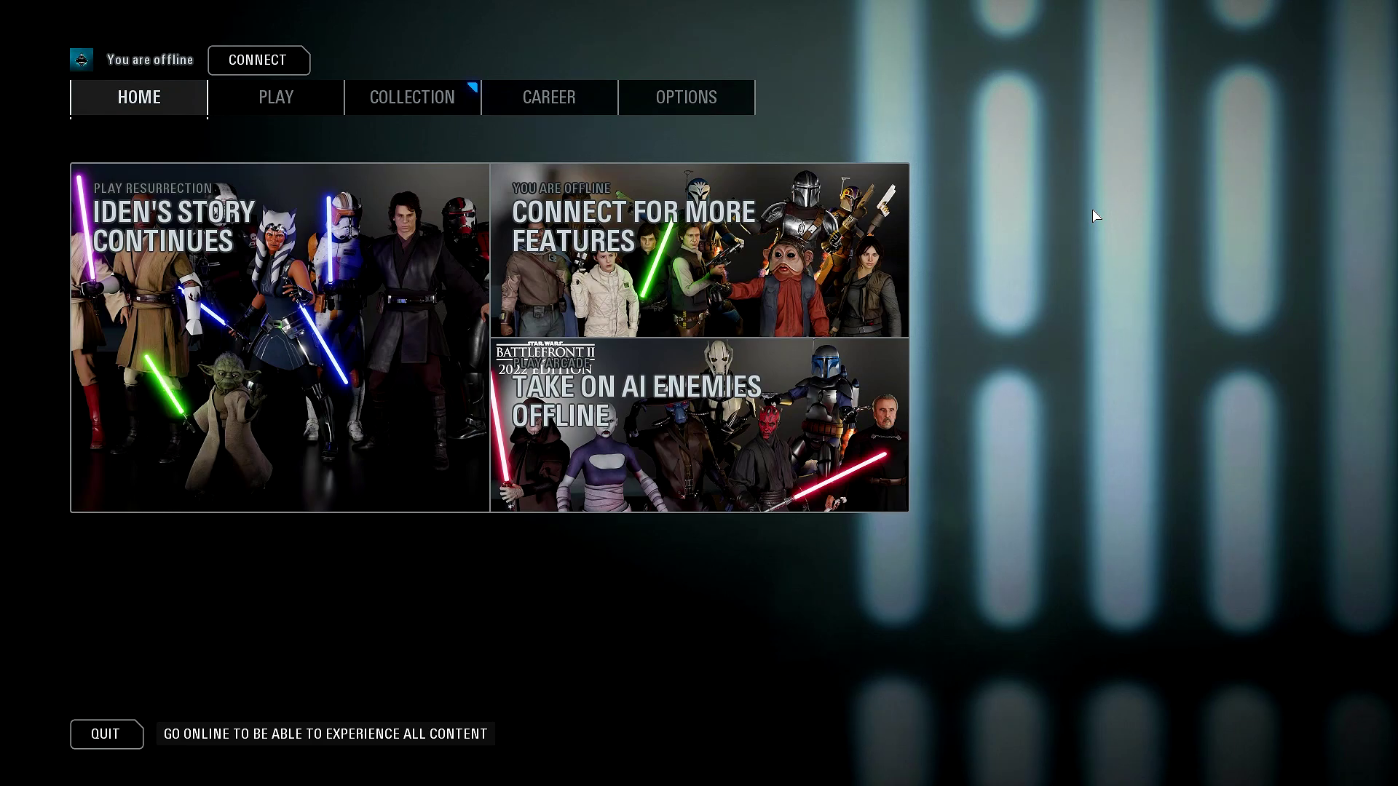